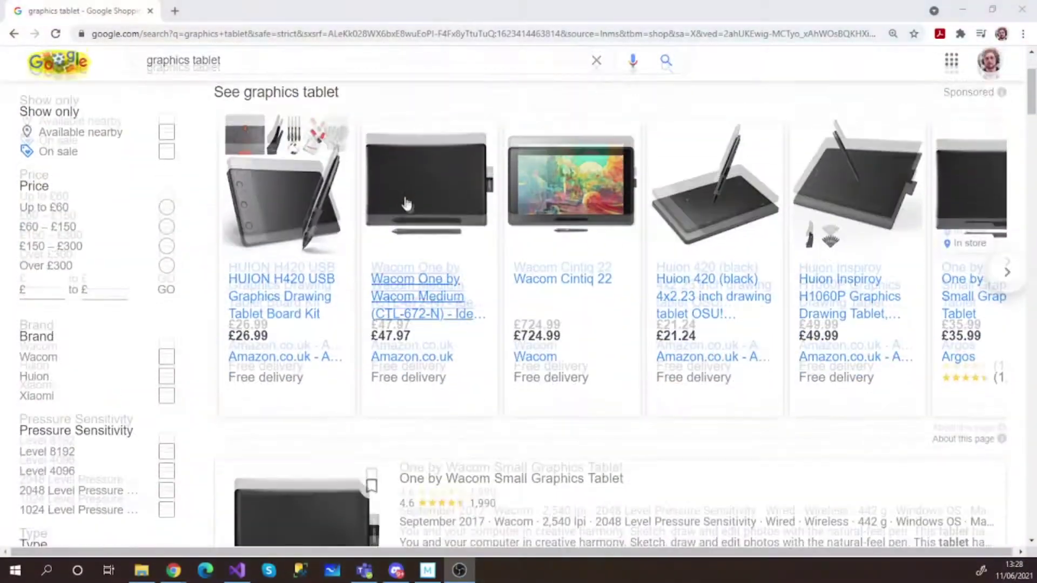
Step: Browse the graphics tablet listings, then advance the Wacom Cintiq product row two times
{"action": "scroll", "coordinate": [692, 317], "scroll_direction": "down", "scroll_amount": 10}
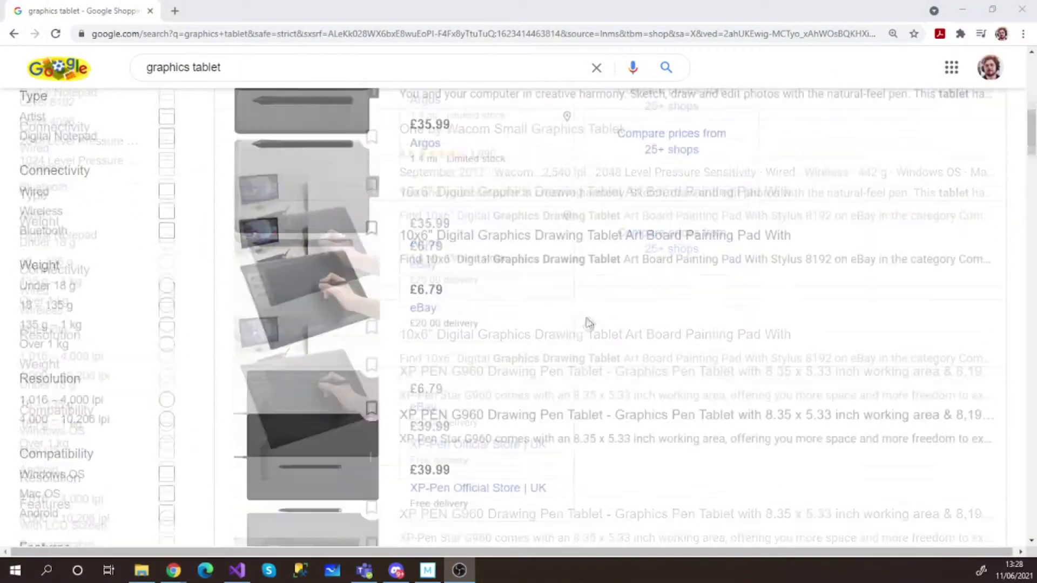
{"action": "scroll", "coordinate": [591, 324], "scroll_direction": "down", "scroll_amount": 7}
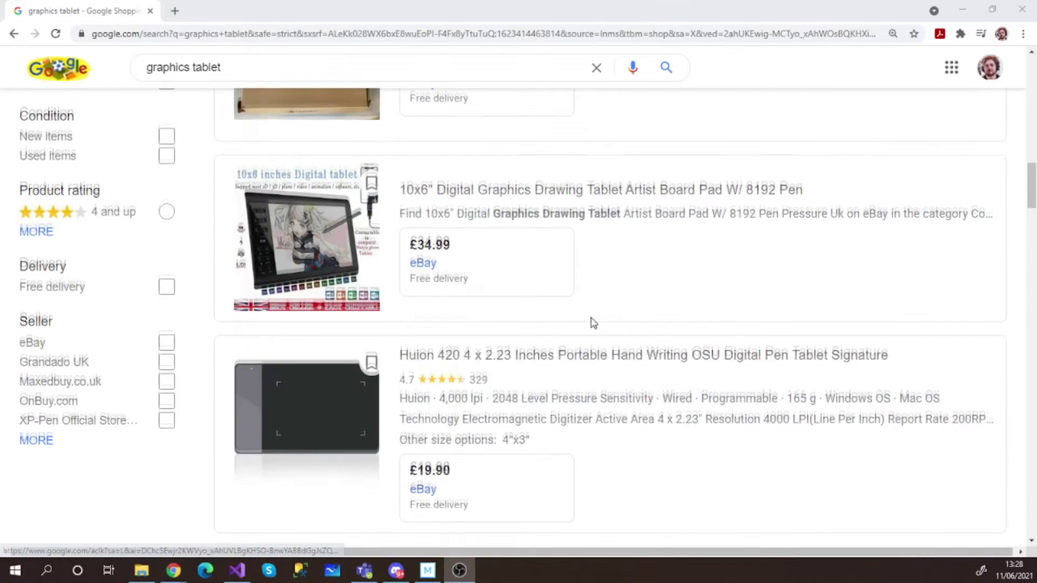
{"action": "scroll", "coordinate": [594, 323], "scroll_direction": "down", "scroll_amount": 6}
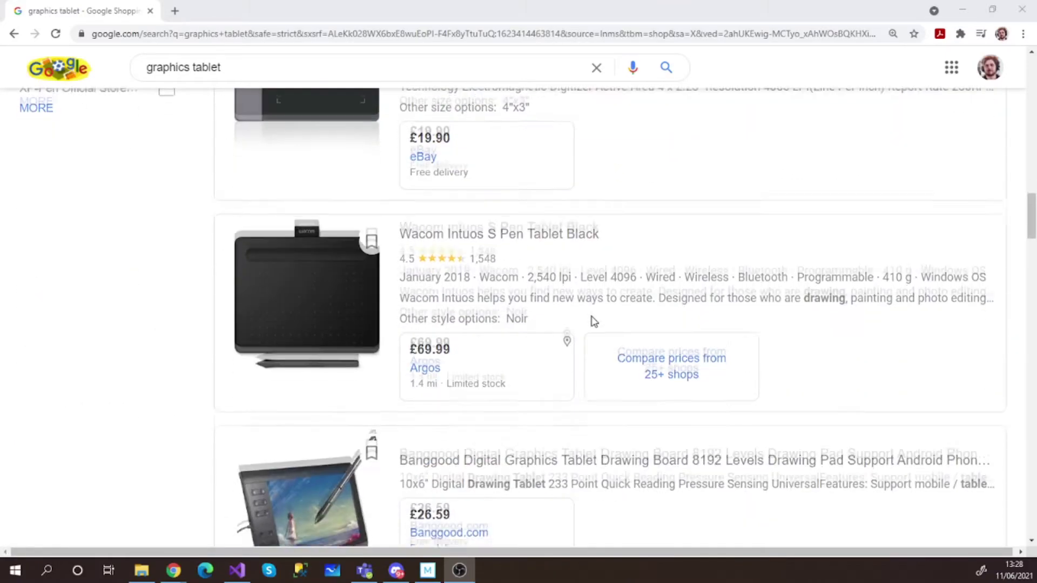
{"action": "scroll", "coordinate": [592, 321], "scroll_direction": "down", "scroll_amount": 4}
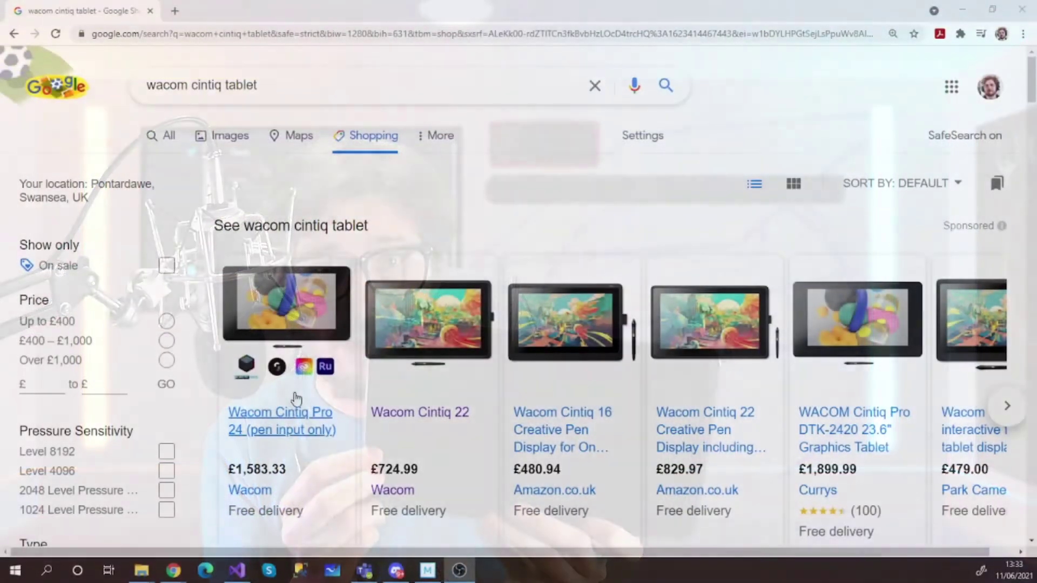
{"action": "scroll", "coordinate": [335, 386], "scroll_direction": "down", "scroll_amount": 1}
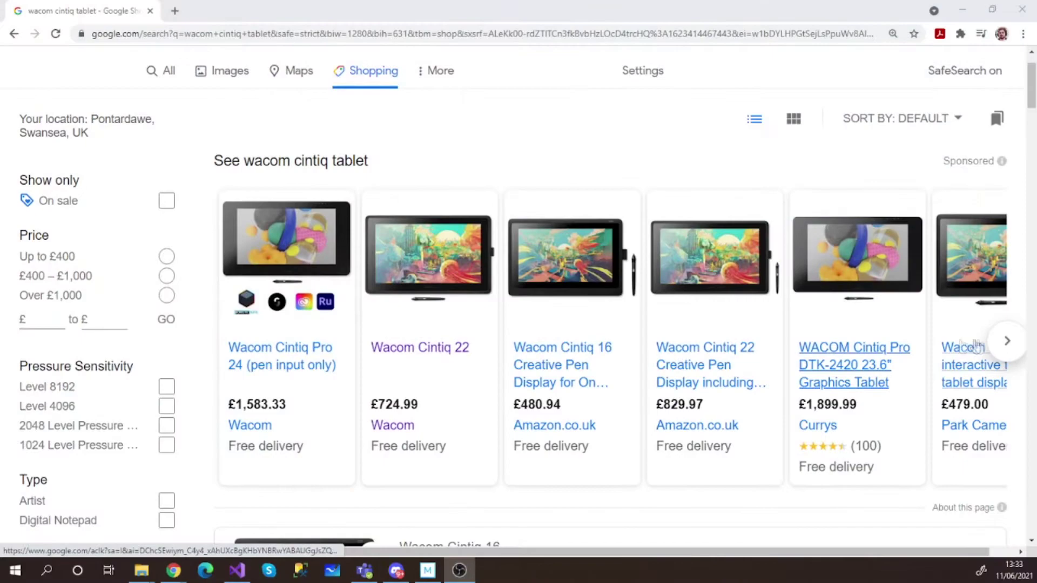
{"action": "left_click", "coordinate": [1008, 342]}
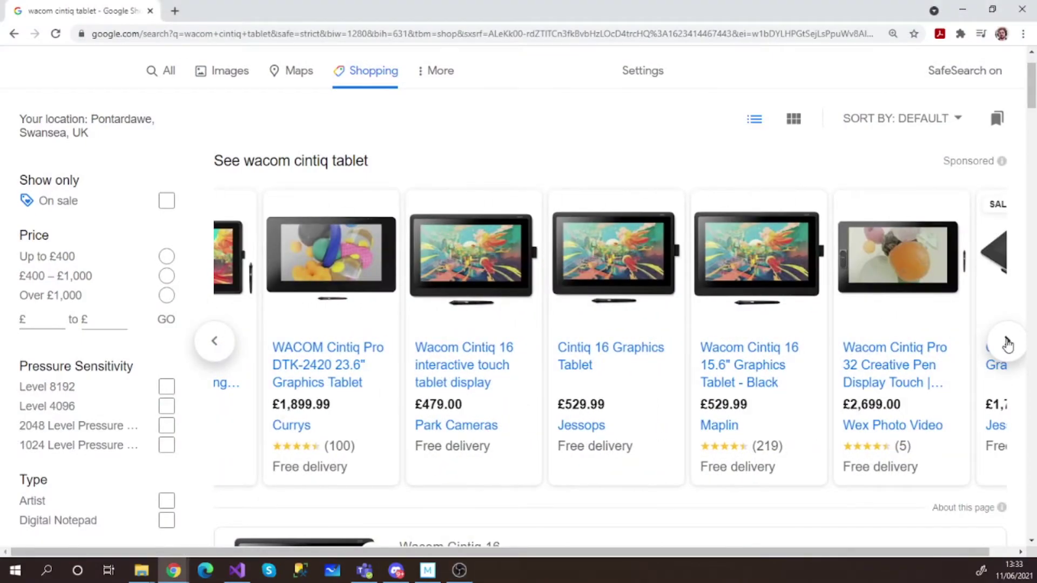
{"action": "left_click", "coordinate": [1008, 342]}
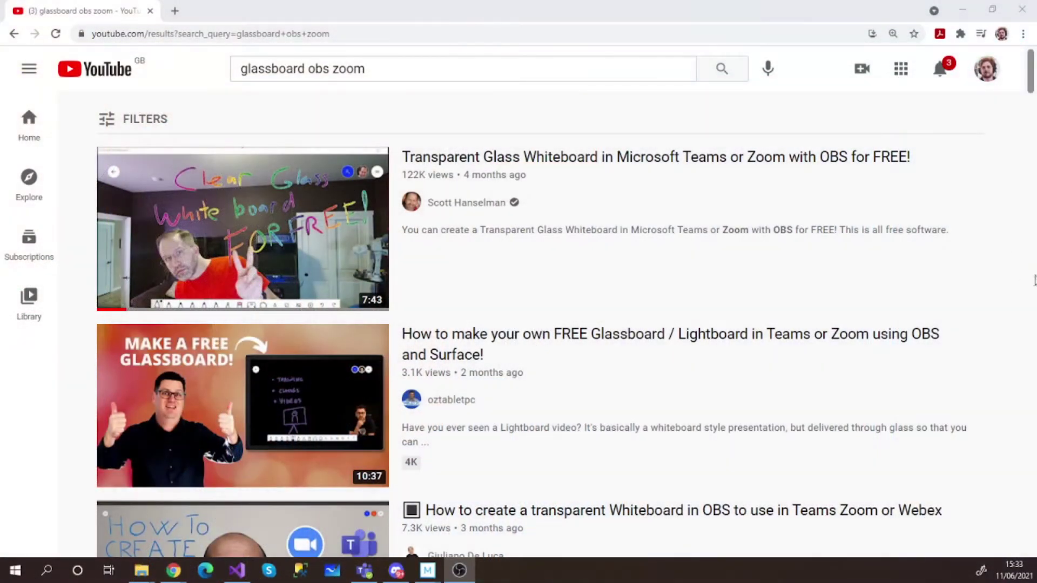
{"action": "scroll", "coordinate": [1025, 265], "scroll_direction": "down", "scroll_amount": 2}
{"action": "scroll", "coordinate": [1024, 264], "scroll_direction": "down", "scroll_amount": 7}
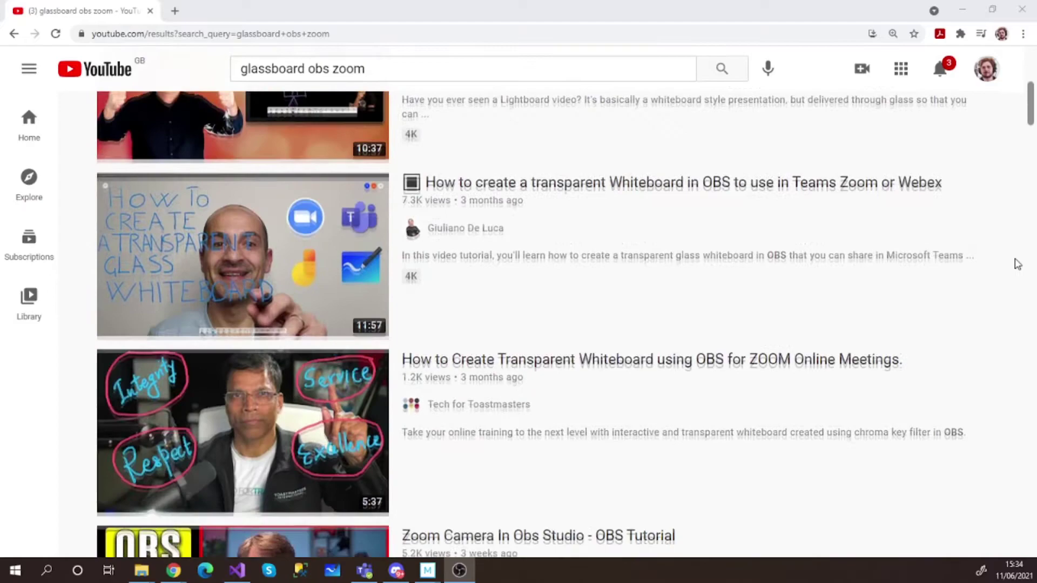
{"action": "scroll", "coordinate": [1017, 264], "scroll_direction": "down", "scroll_amount": 1}
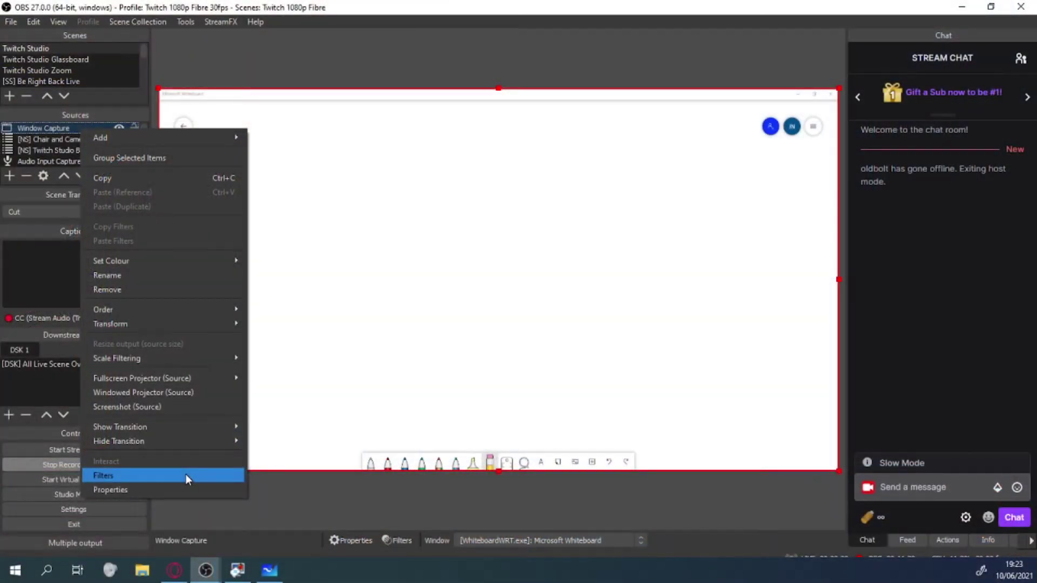
Step: Add a Colour Key filter to the whiteboard Window Capture with a custom white key colour
{"action": "left_click", "coordinate": [185, 474]}
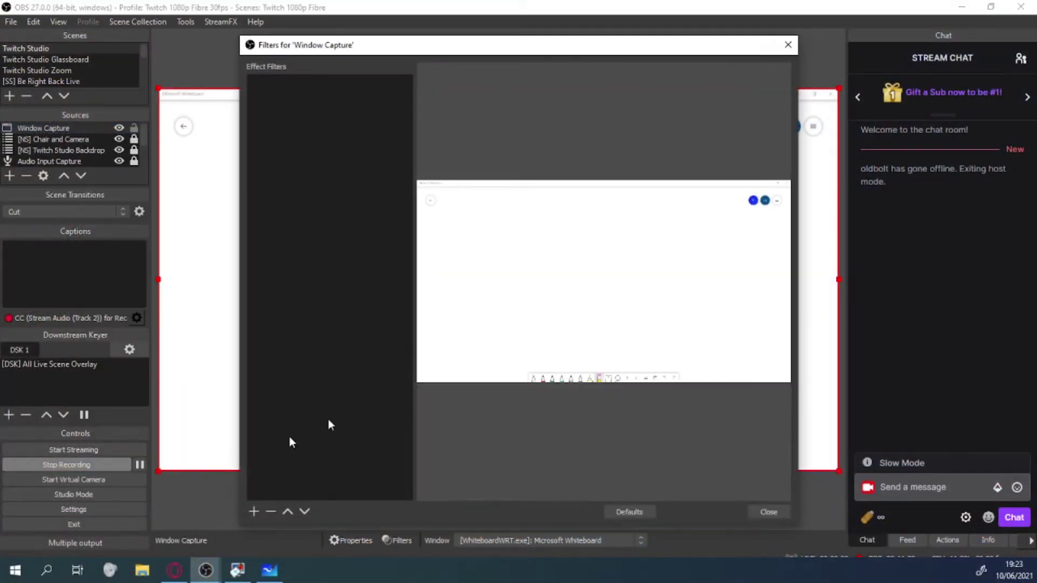
{"action": "left_click", "coordinate": [253, 511]}
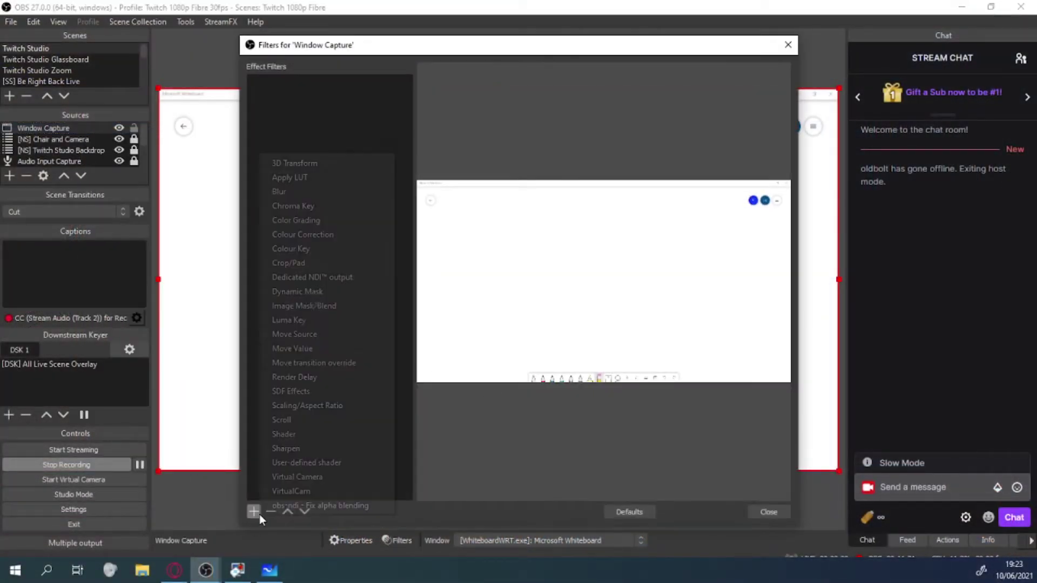
{"action": "left_click", "coordinate": [318, 252]}
{"action": "left_click", "coordinate": [488, 307]}
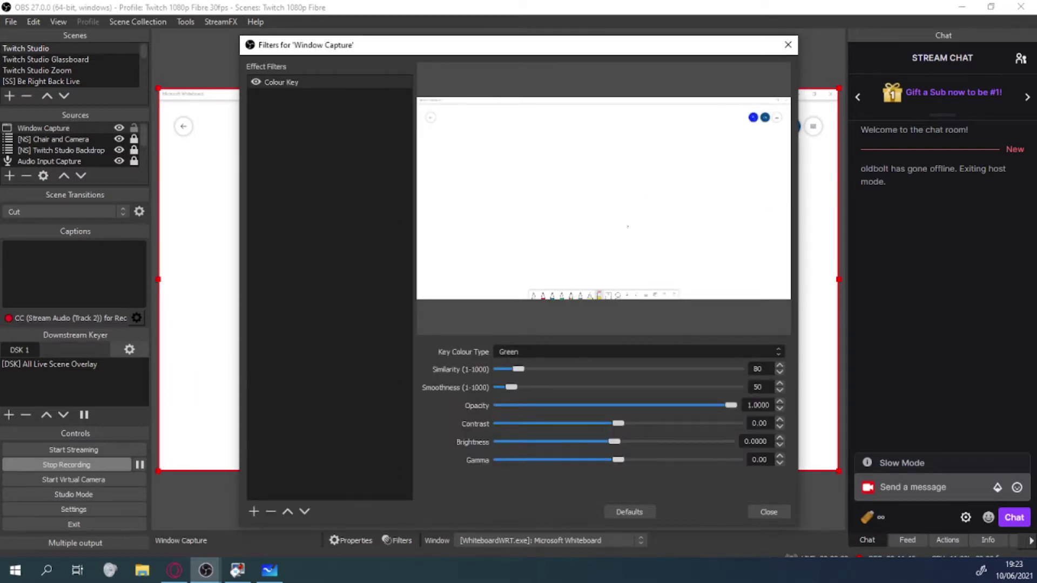
{"action": "key", "text": "Down"}
{"action": "key", "text": "Down"}
{"action": "key", "text": "Down"}
{"action": "left_click", "coordinate": [689, 371]}
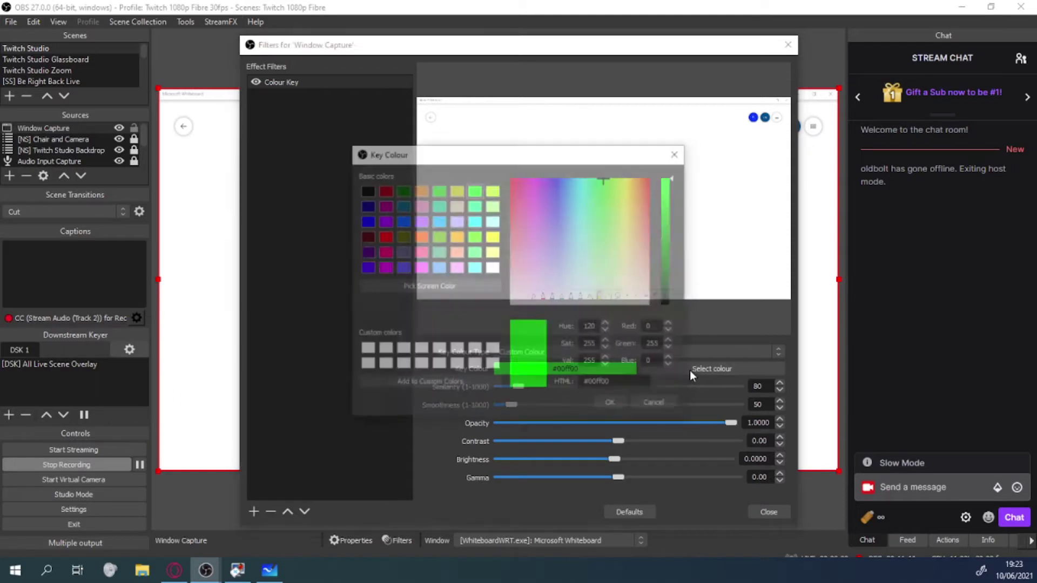
{"action": "left_click", "coordinate": [493, 268]}
{"action": "left_click", "coordinate": [609, 406]}
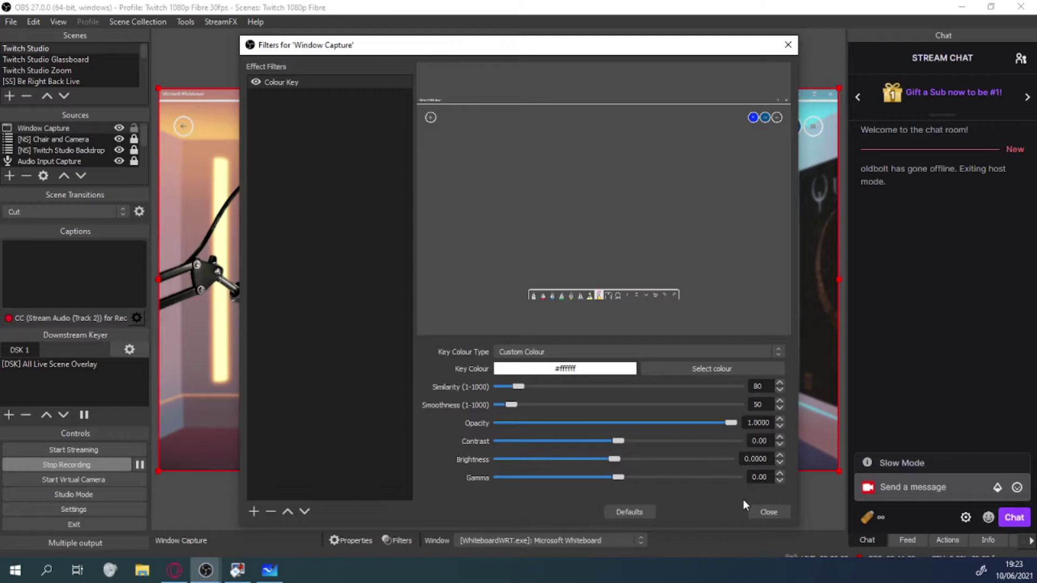
{"action": "left_click", "coordinate": [762, 511]}
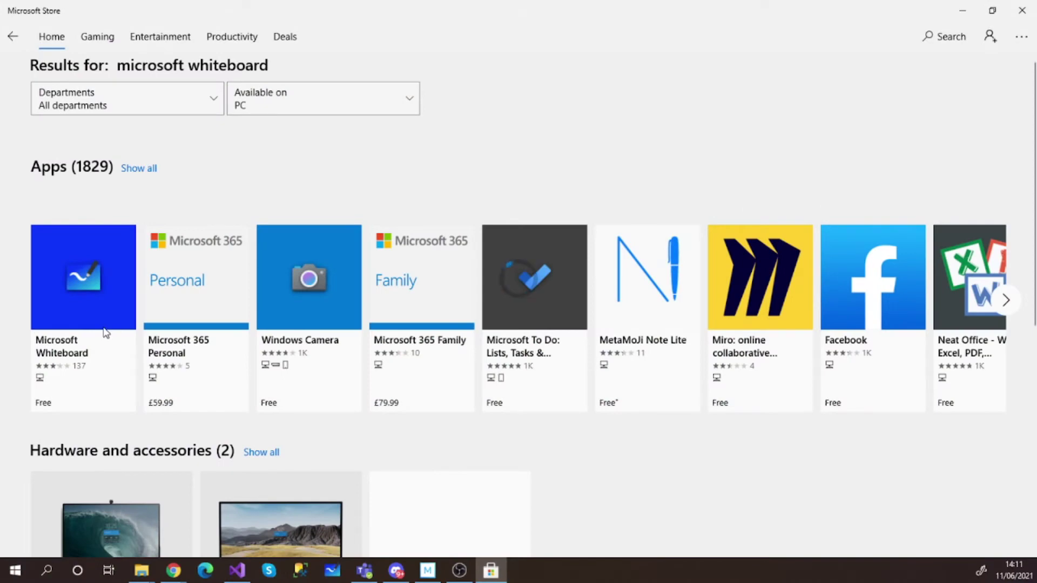
Step: Open the Microsoft Whiteboard store page from the search results
{"action": "left_click", "coordinate": [105, 329]}
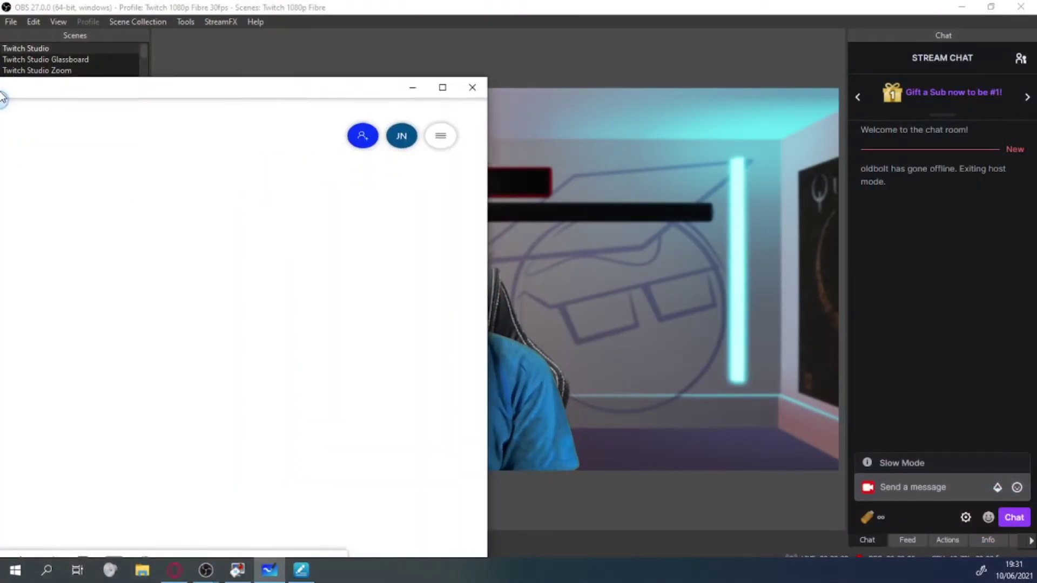
Step: Move the Whiteboard window over OBS and check the red pen's colour options
{"action": "left_click_drag", "start_coordinate": [0, 97], "coordinate": [406, 54]}
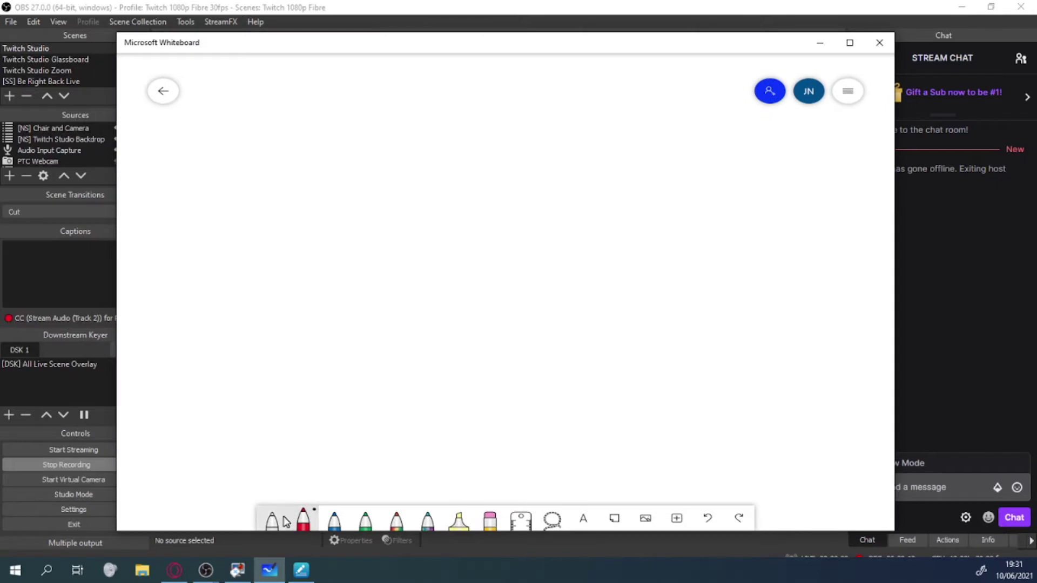
{"action": "left_click", "coordinate": [303, 527]}
{"action": "left_click", "coordinate": [312, 271]}
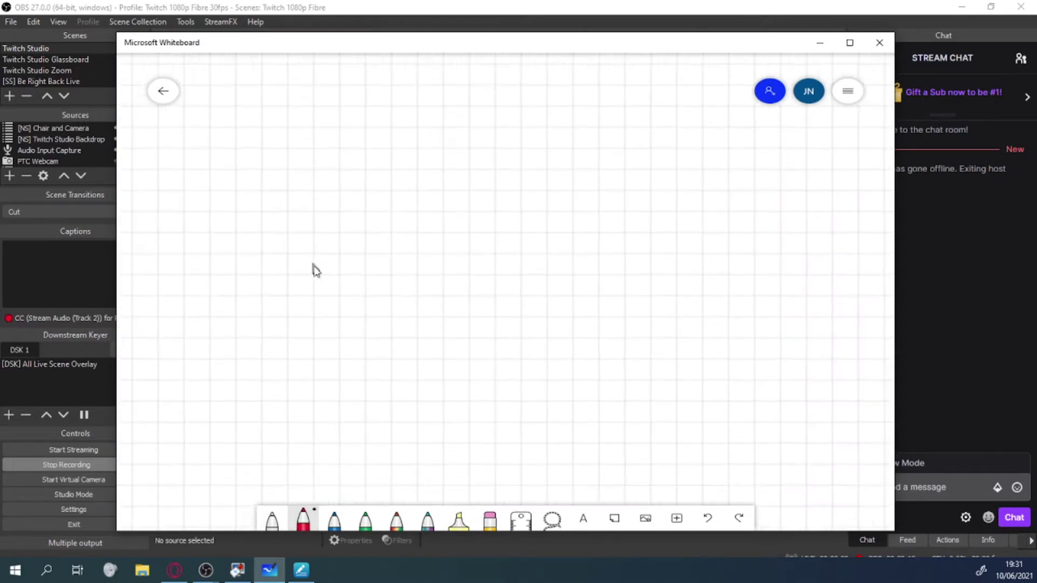
{"action": "scroll", "coordinate": [345, 252], "scroll_direction": "up", "scroll_amount": 1}
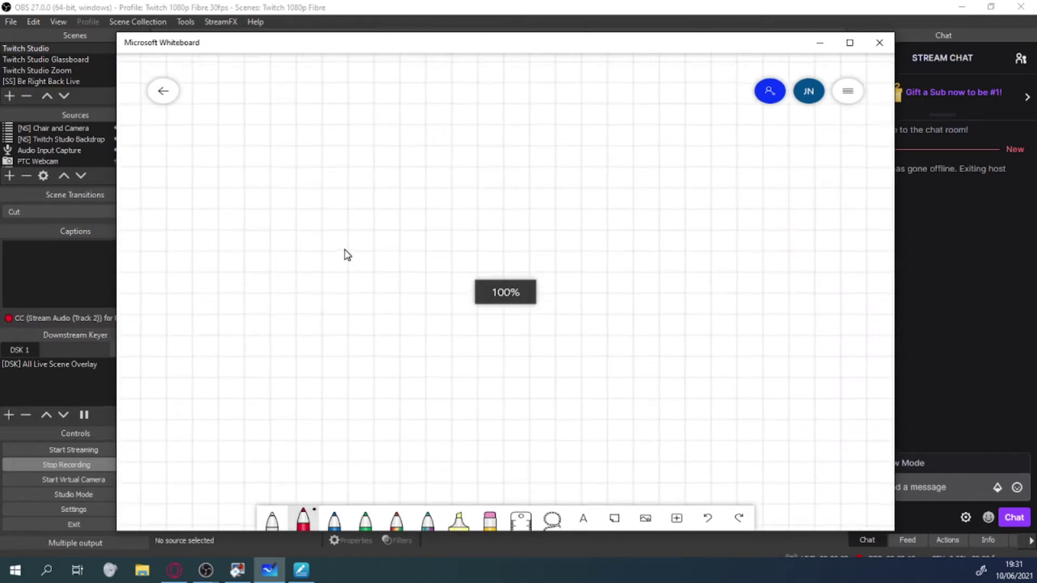
{"action": "left_click", "coordinate": [307, 514]}
{"action": "left_click", "coordinate": [347, 311]}
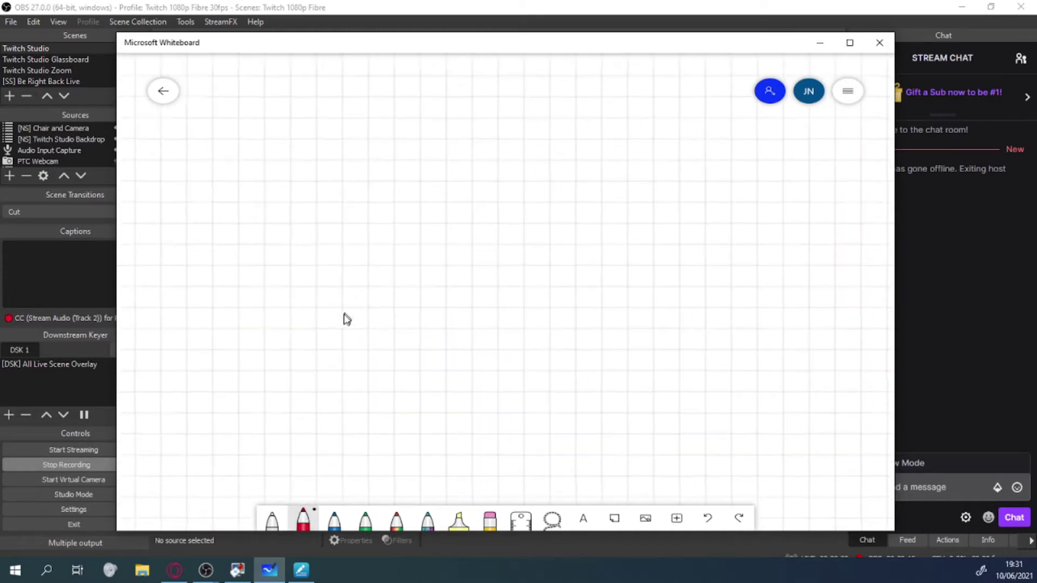
Step: Set the Whiteboard canvas background to black in Settings, then move the window aside
{"action": "left_click", "coordinate": [847, 91]}
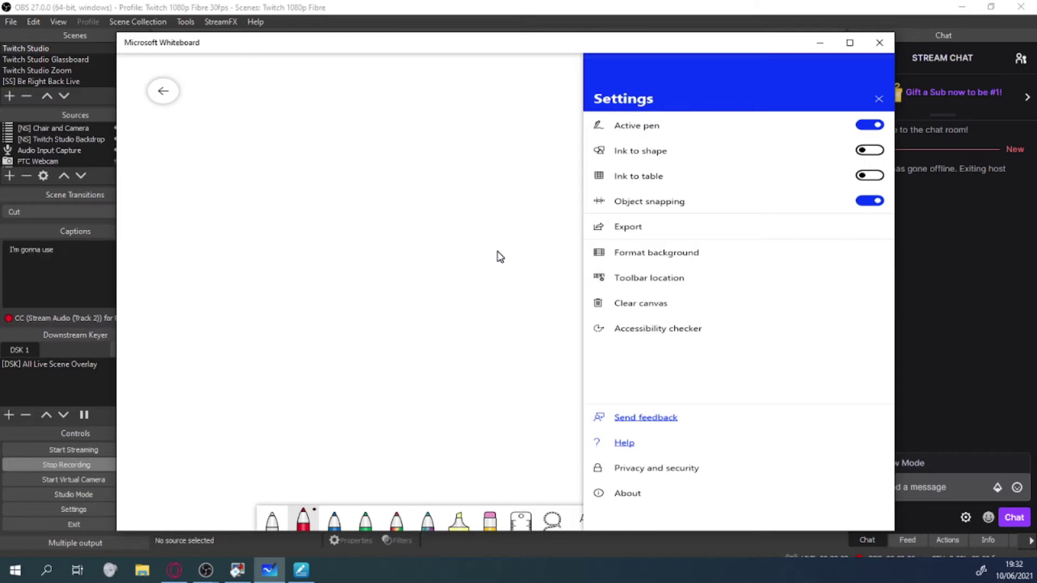
{"action": "left_click", "coordinate": [677, 253]}
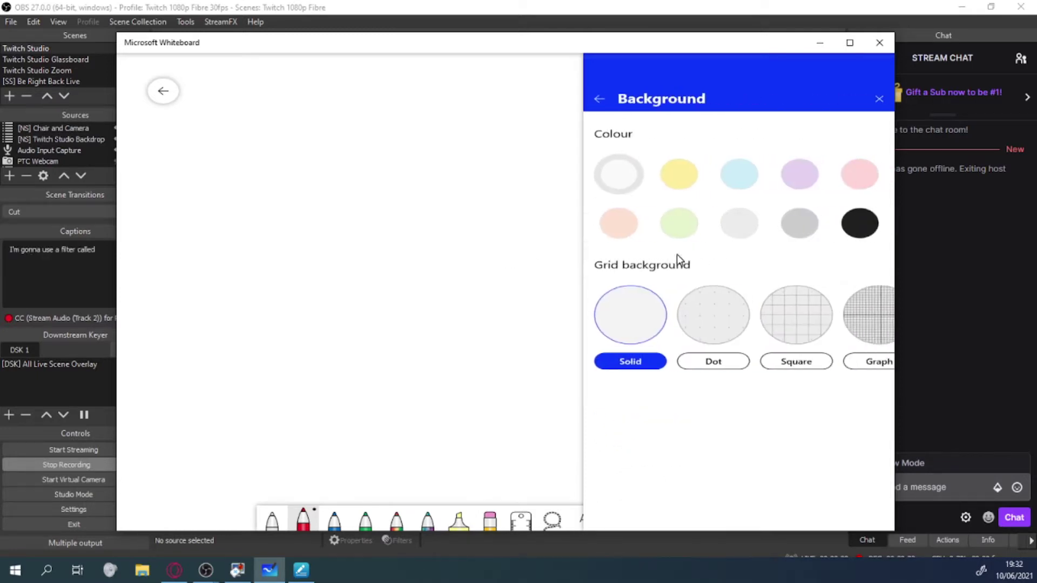
{"action": "left_click", "coordinate": [857, 227]}
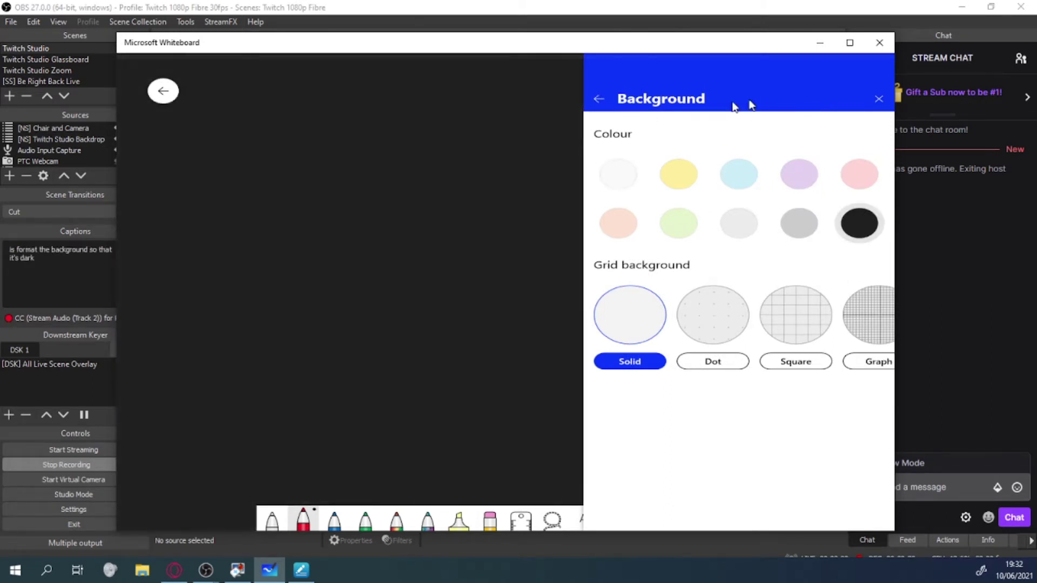
{"action": "left_click", "coordinate": [879, 100]}
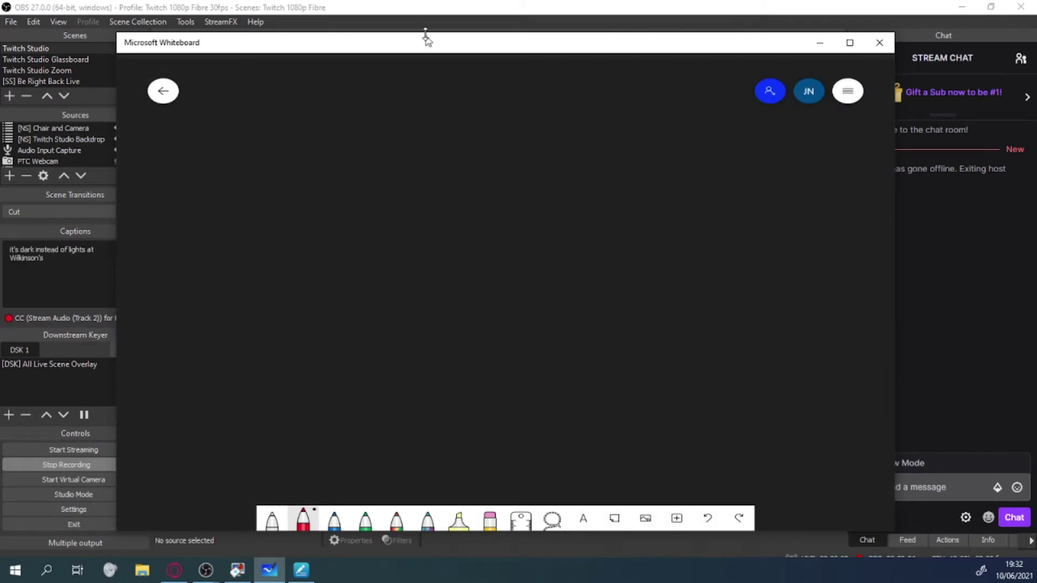
{"action": "left_click_drag", "start_coordinate": [470, 45], "coordinate": [456, 50]}
Step: Minimise Whiteboard and add a scene called 'Twitch Studio Glassboard YouTube'
{"action": "key", "text": "super+Down"}
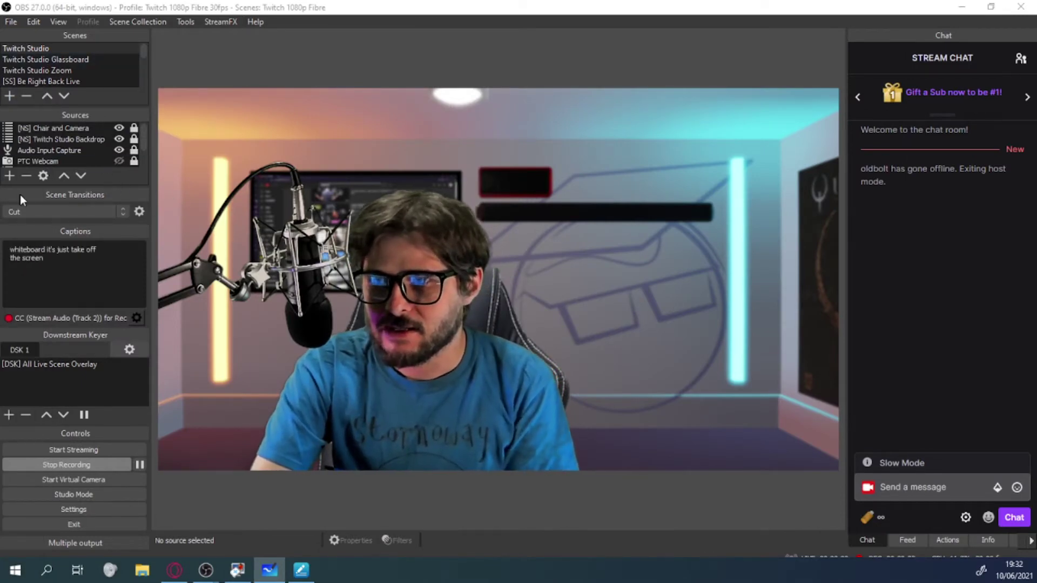
{"action": "left_click", "coordinate": [11, 96]}
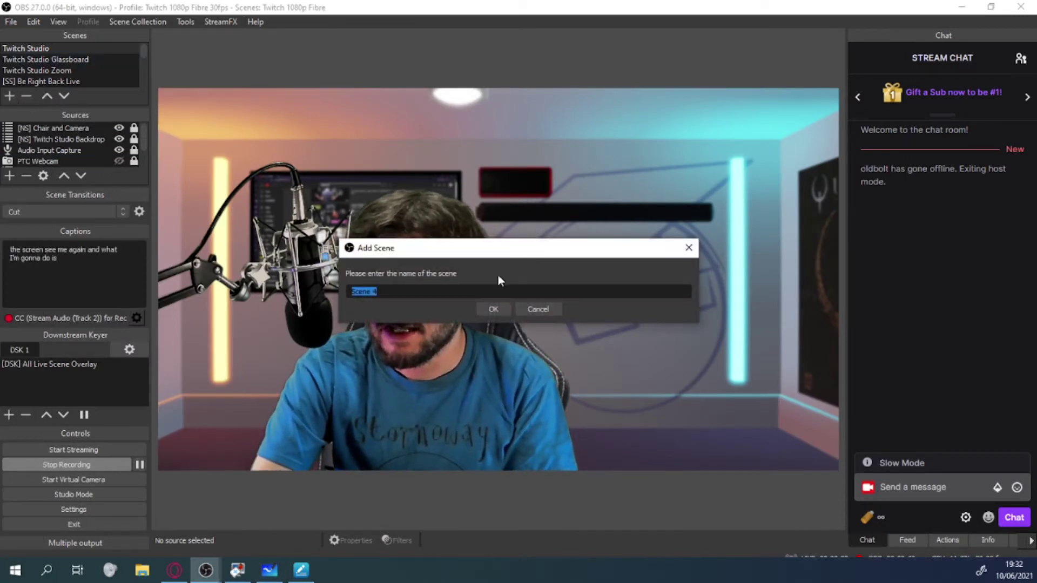
{"action": "type", "text": "Twith"}
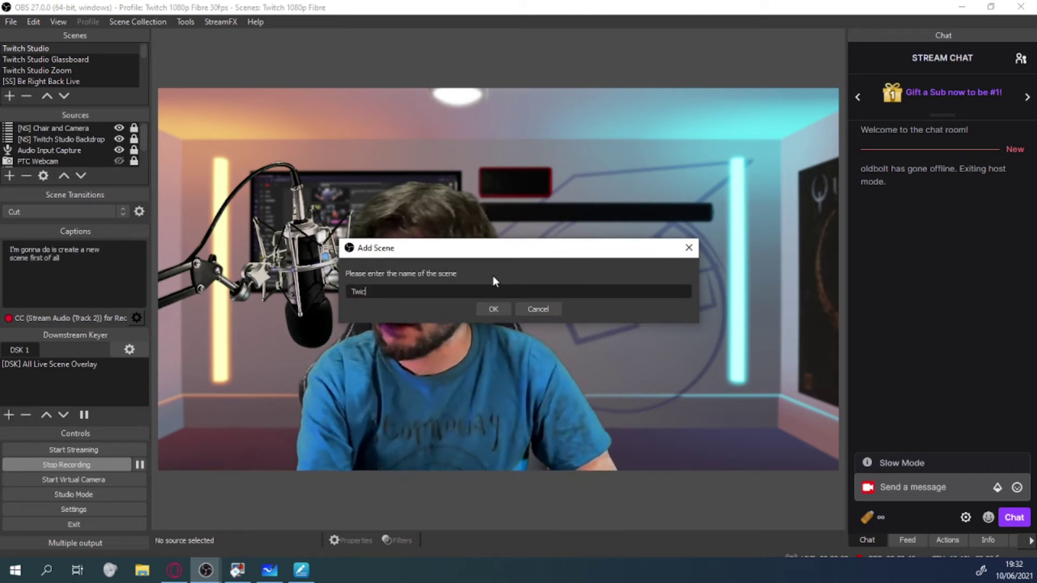
{"action": "key", "text": "BackSpace"}
{"action": "type", "text": "ch Stud"}
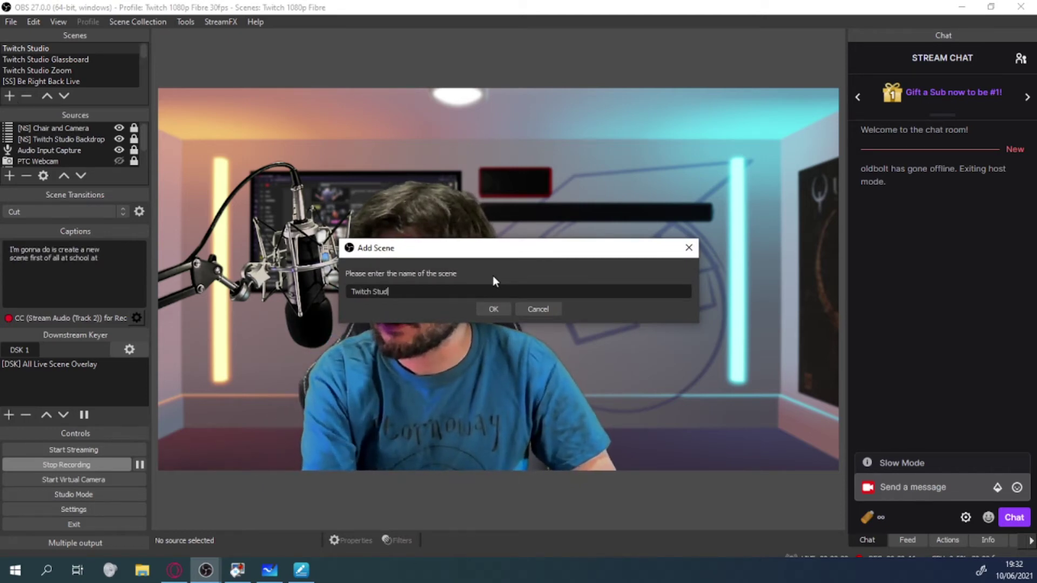
{"action": "type", "text": "io Glassboard "}
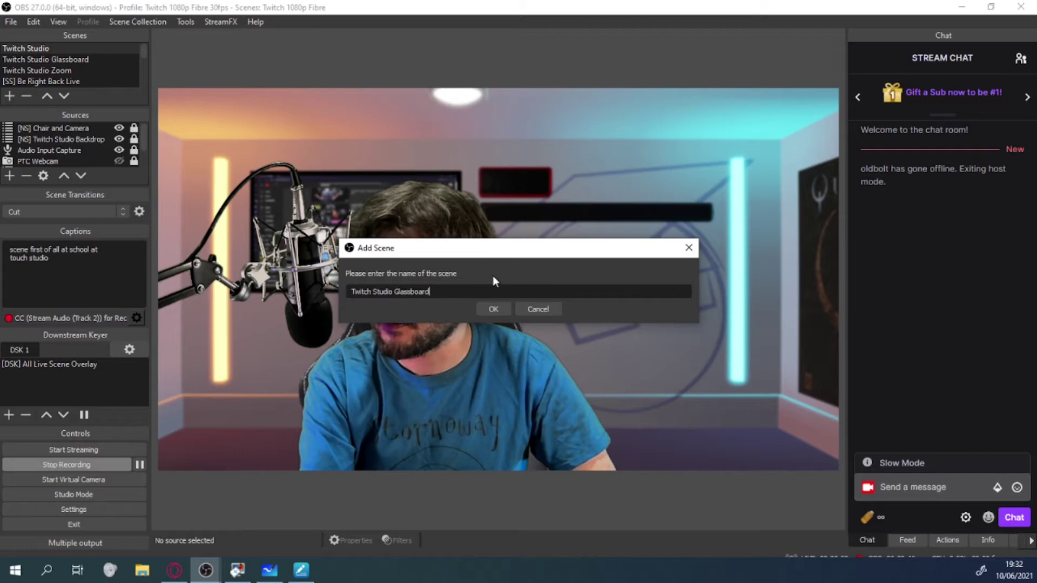
{"action": "type", "text": "YouTube"}
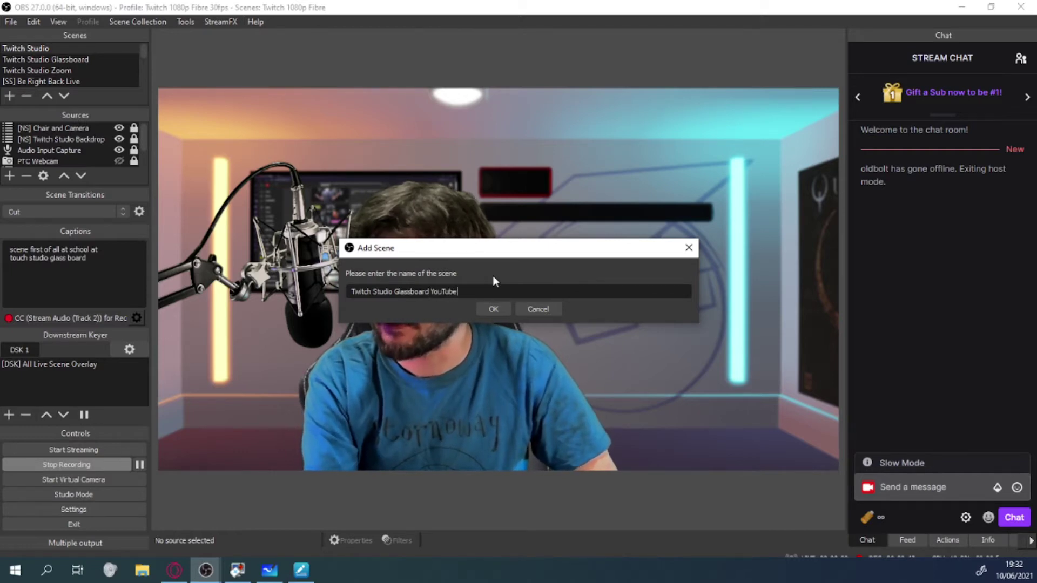
{"action": "left_click", "coordinate": [494, 309]}
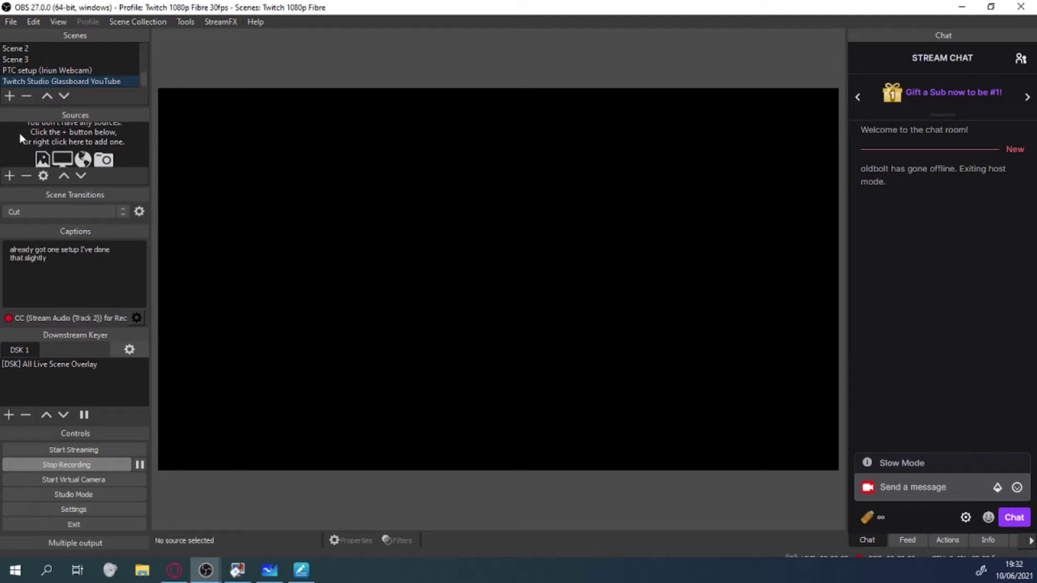
Step: Add the existing Twitch Studio scene as a source and lock it
{"action": "left_click", "coordinate": [9, 176]}
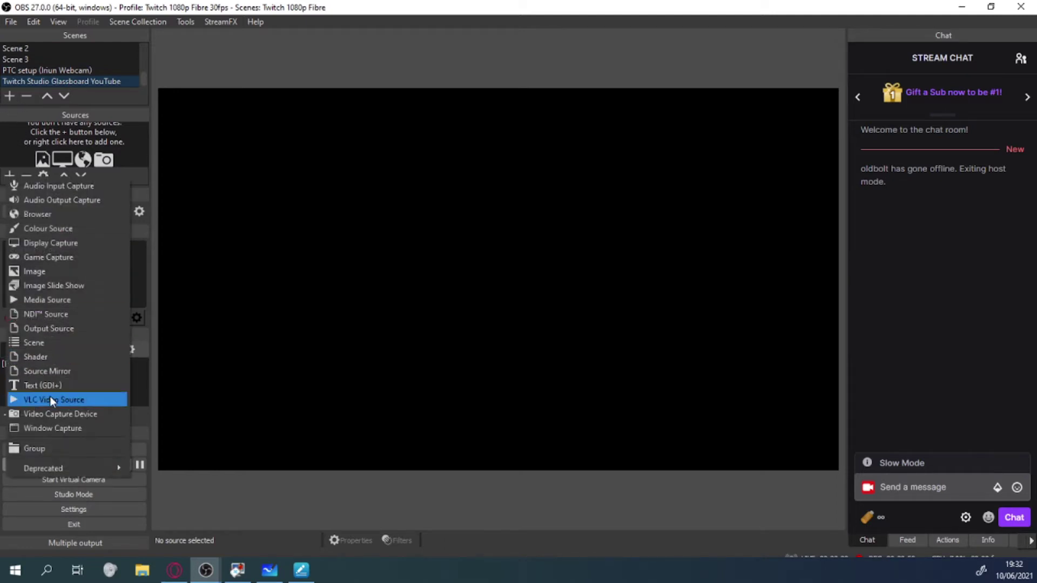
{"action": "left_click", "coordinate": [62, 344]}
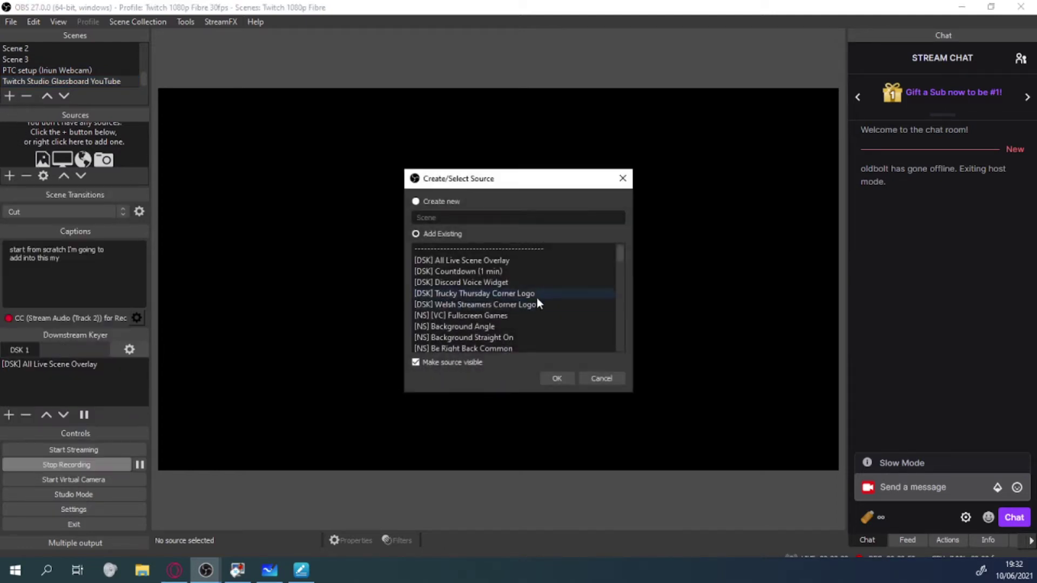
{"action": "scroll", "coordinate": [537, 300], "scroll_direction": "down", "scroll_amount": 10}
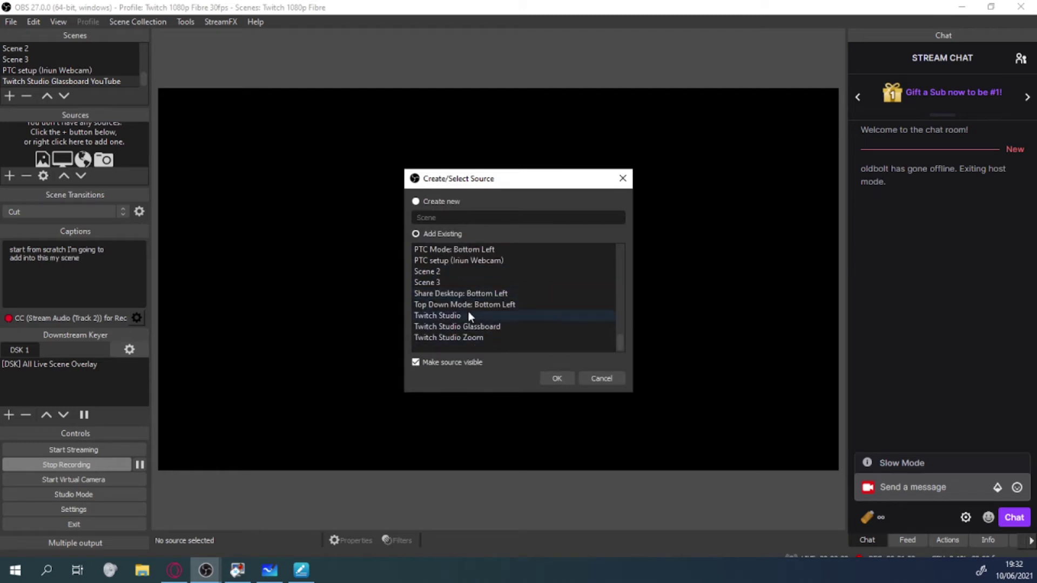
{"action": "left_click", "coordinate": [468, 310]}
{"action": "left_click", "coordinate": [554, 377]}
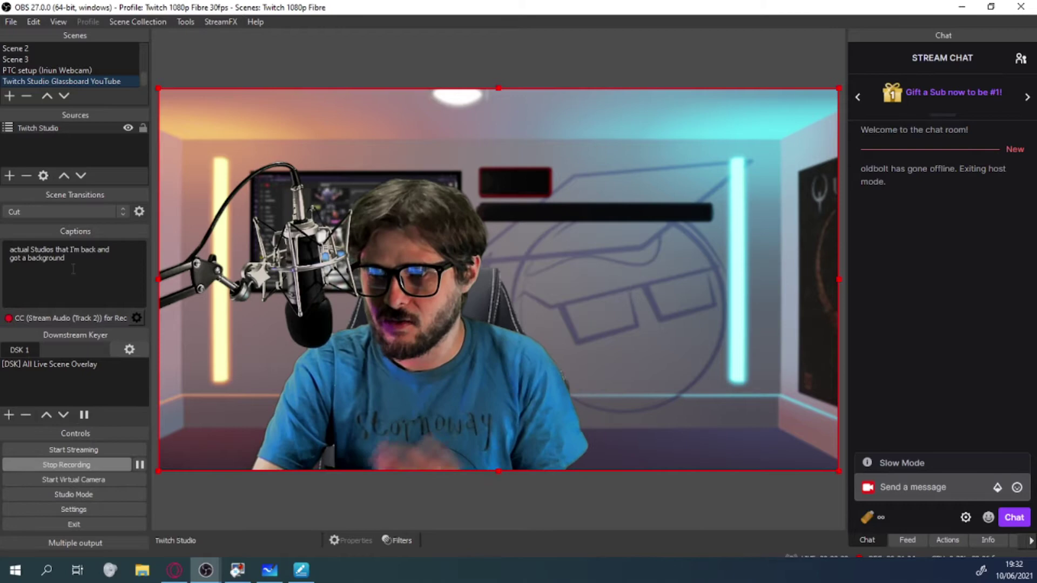
{"action": "left_click", "coordinate": [143, 128]}
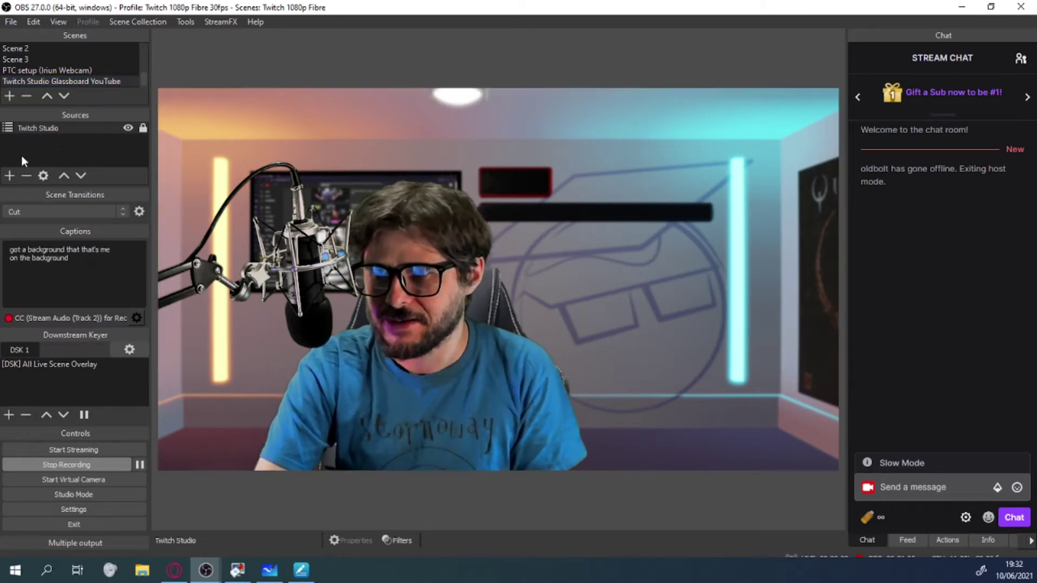
Step: Add a Window Capture source named 'Microsoft Whiteboard'
{"action": "left_click", "coordinate": [9, 175]}
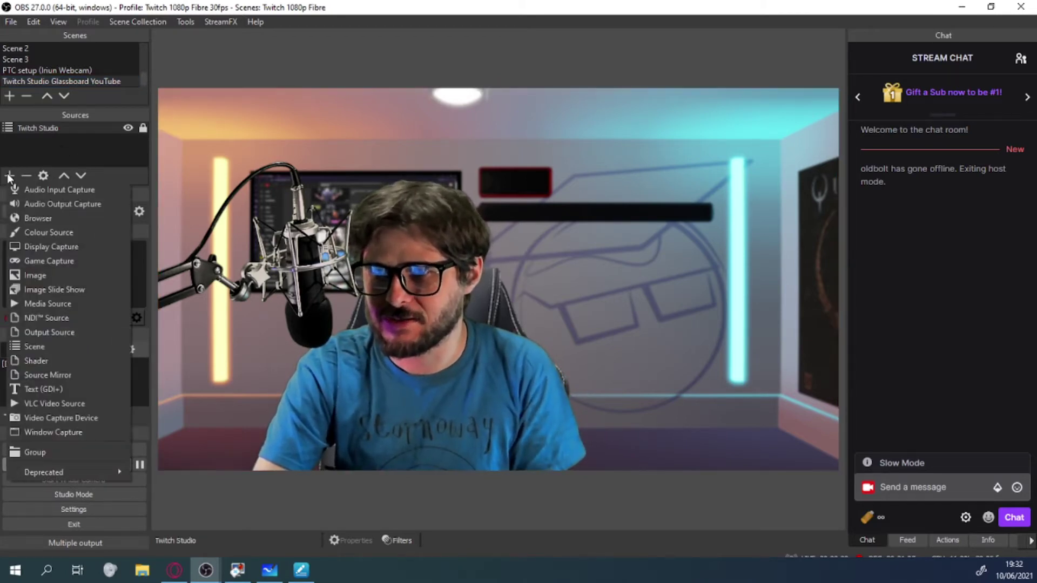
{"action": "left_click", "coordinate": [68, 431]}
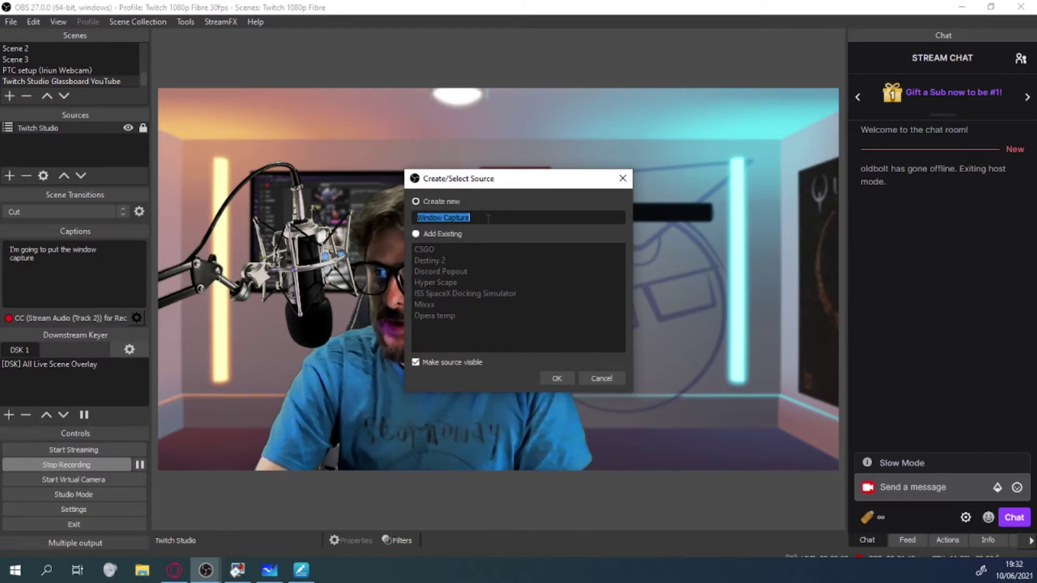
{"action": "type", "text": "Microsoft W"}
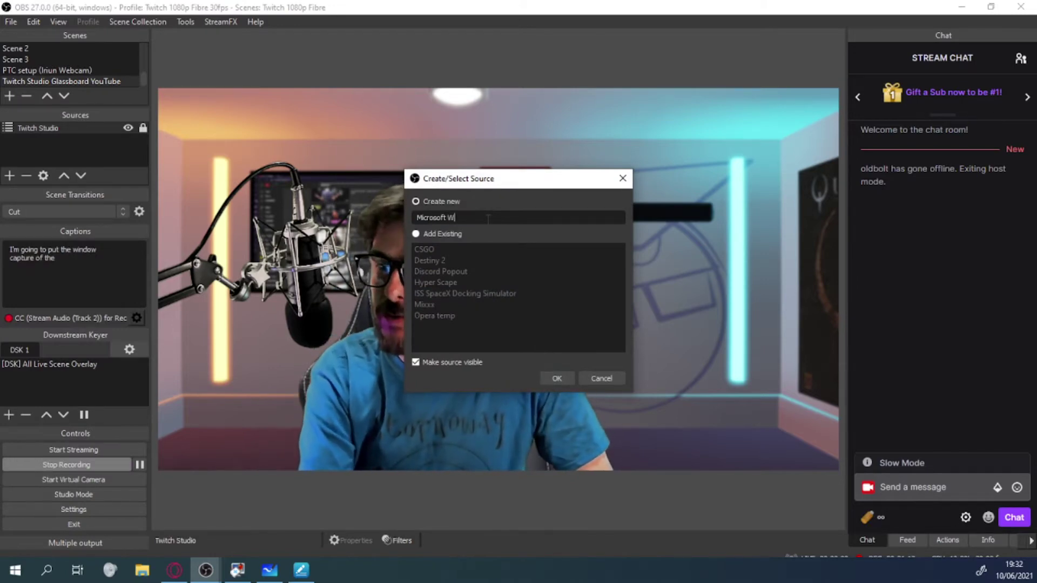
{"action": "type", "text": "hiteboard"}
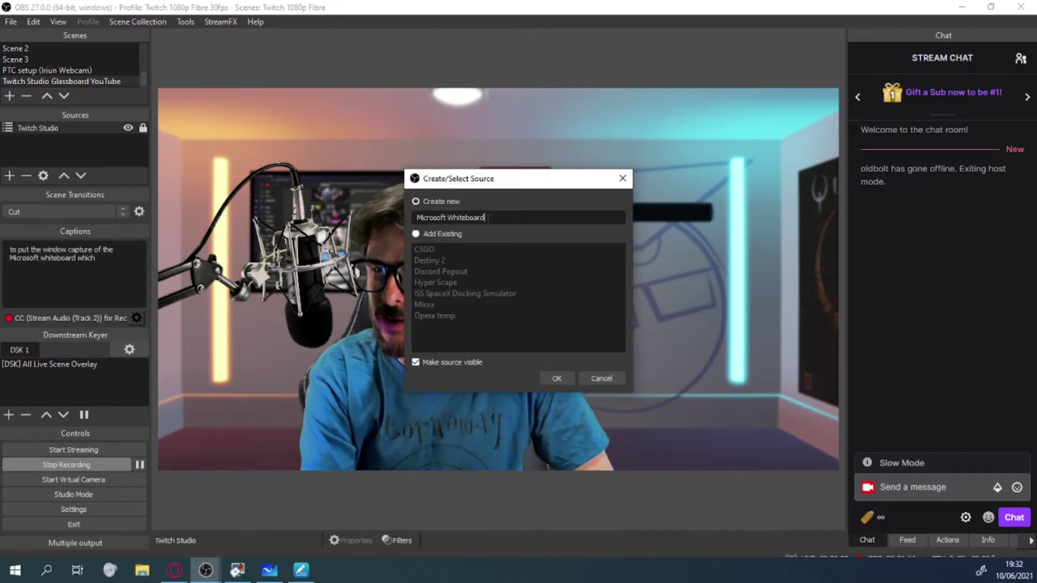
Step: Create the Microsoft Whiteboard capture and stretch it to fill the canvas
{"action": "left_click", "coordinate": [557, 378]}
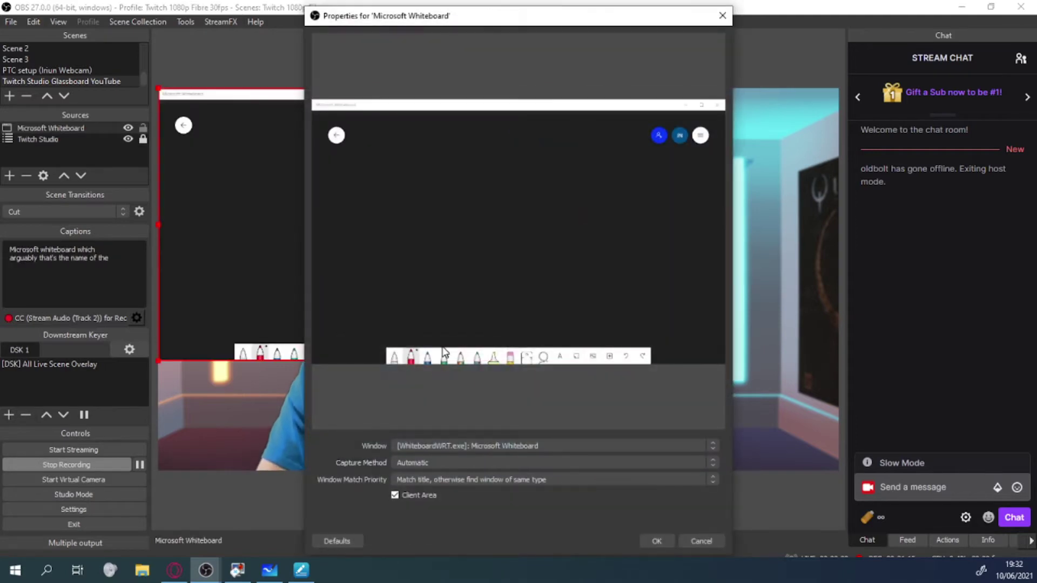
{"action": "left_click", "coordinate": [652, 541]}
{"action": "right_click", "coordinate": [406, 214]}
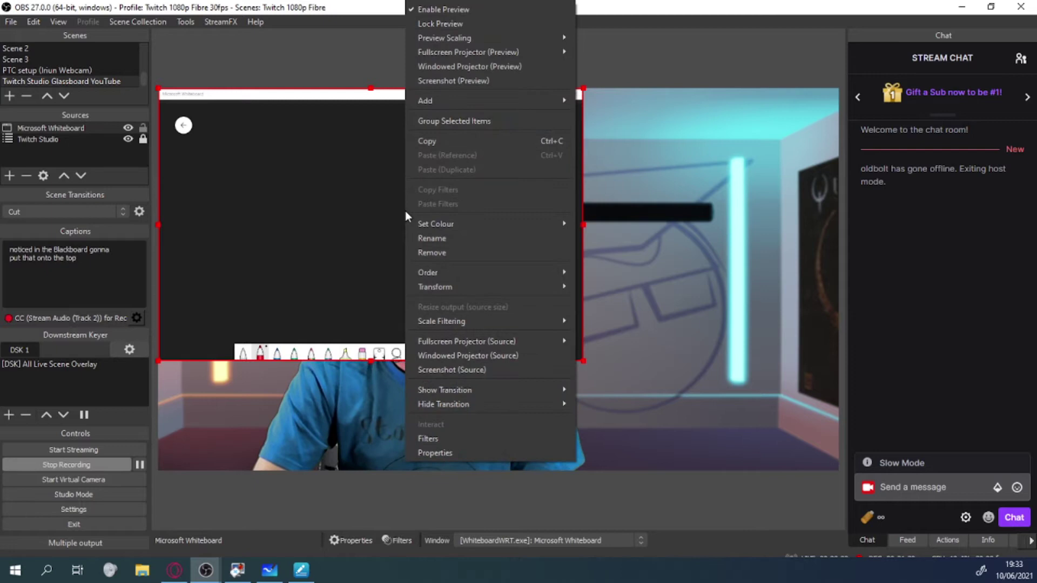
{"action": "left_click", "coordinate": [387, 215]}
{"action": "key", "text": "ctrl+f"}
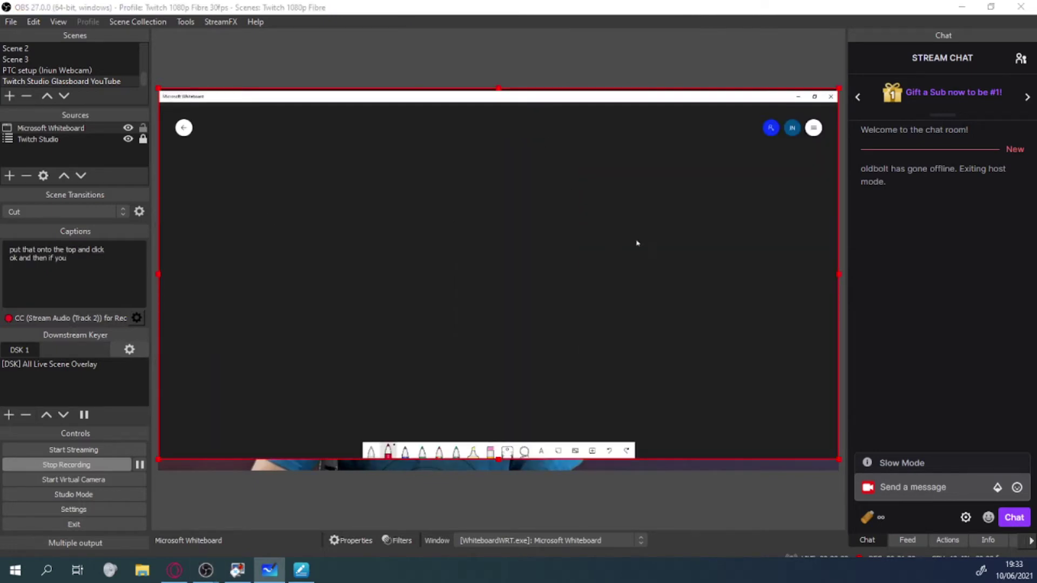
{"action": "right_click", "coordinate": [475, 201]}
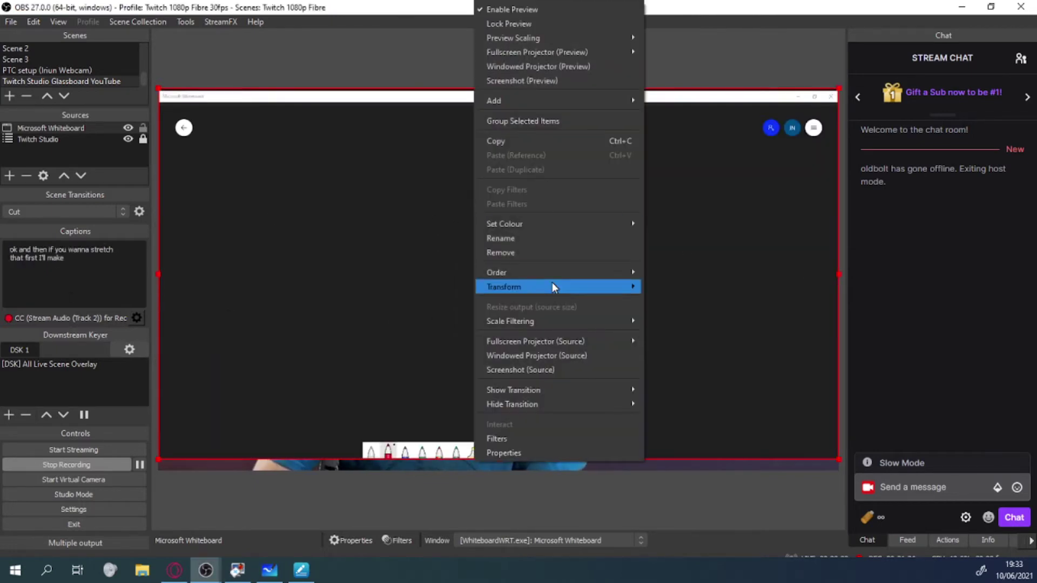
{"action": "mouse_move", "coordinate": [549, 292]}
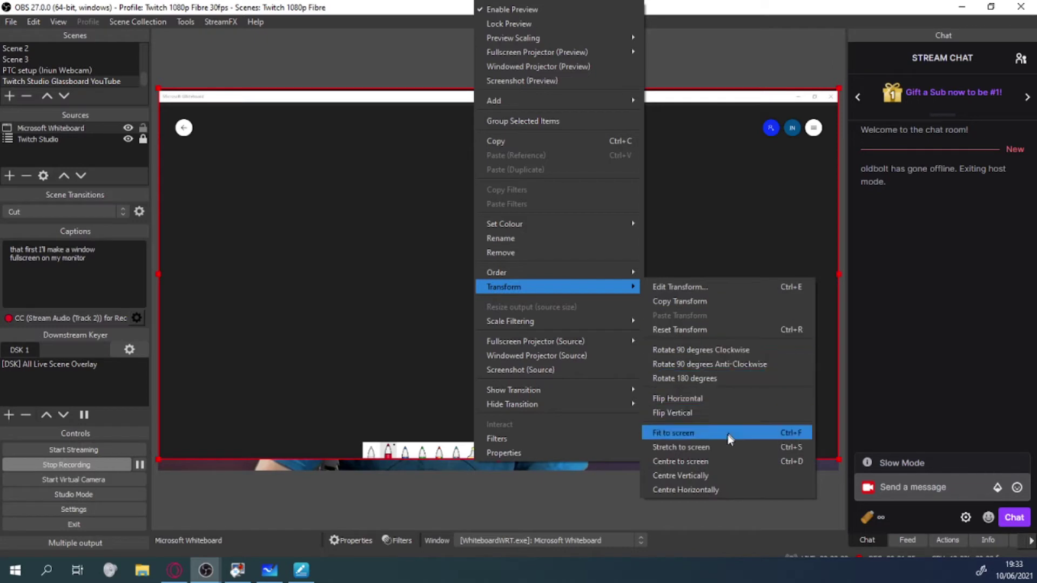
{"action": "left_click", "coordinate": [723, 449]}
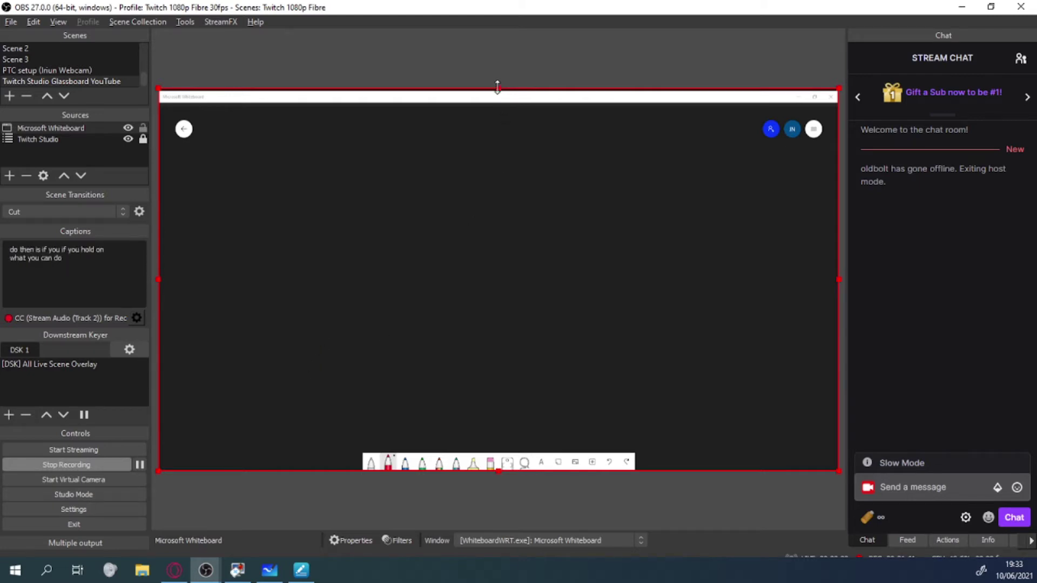
Step: Crop the title bar and bottom toolbar off the capture and lock the source
{"action": "left_click_drag", "start_coordinate": [498, 88], "coordinate": [502, 138]}
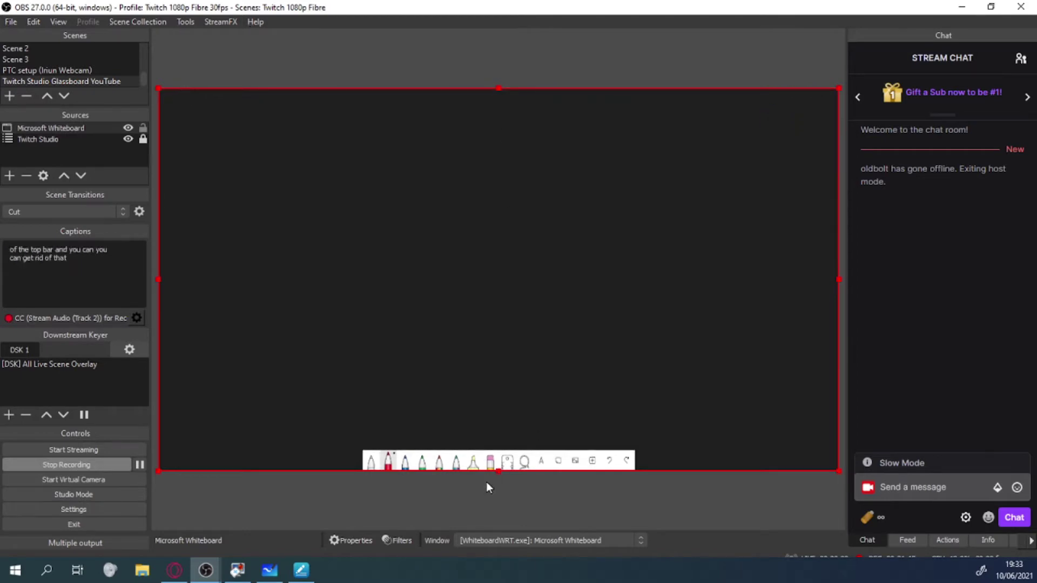
{"action": "left_click_drag", "start_coordinate": [499, 472], "coordinate": [495, 454]}
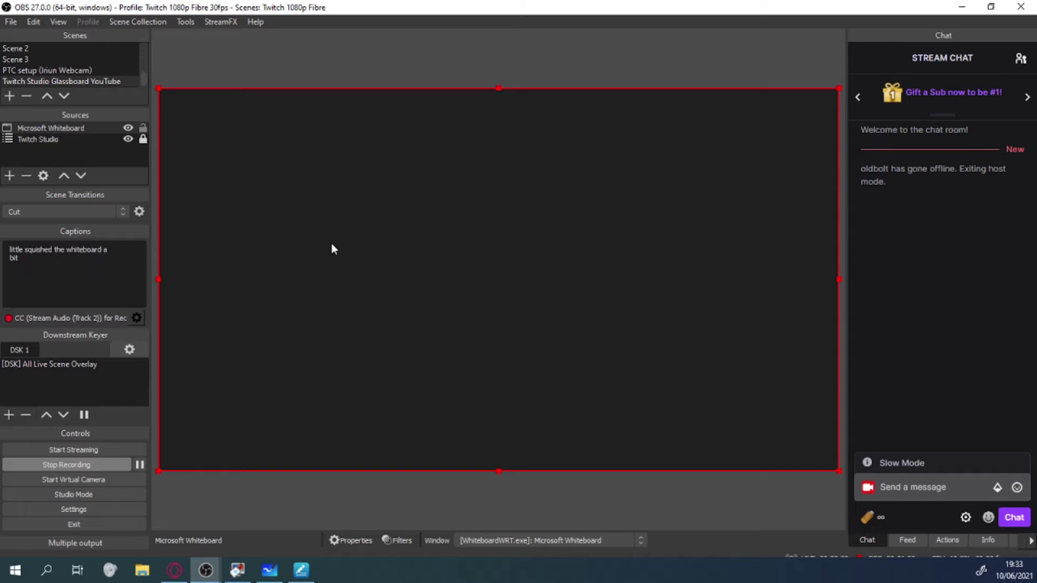
{"action": "left_click", "coordinate": [143, 129]}
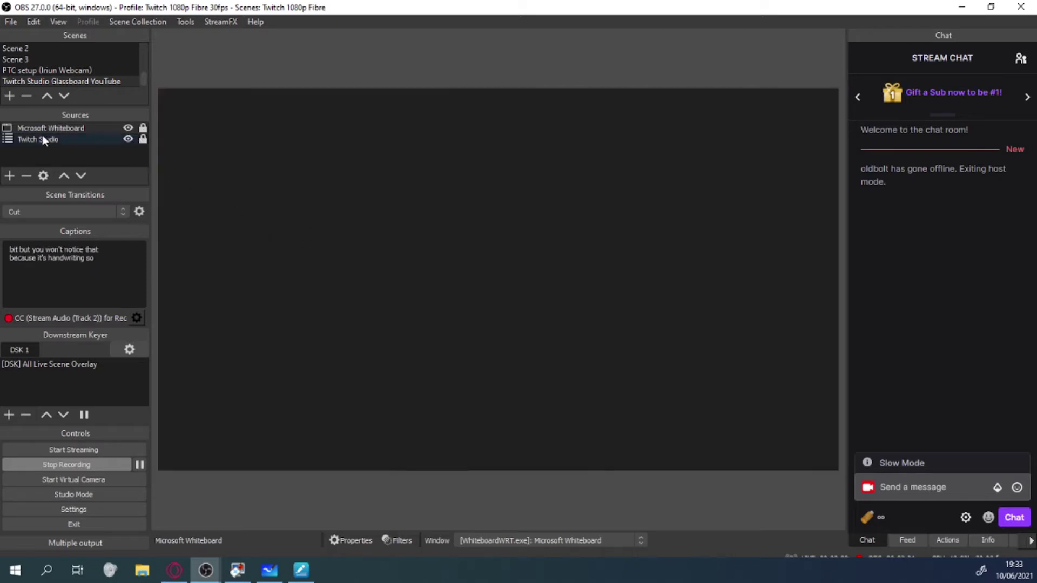
Step: Add a Luma Key filter to the Microsoft Whiteboard source
{"action": "right_click", "coordinate": [94, 130]}
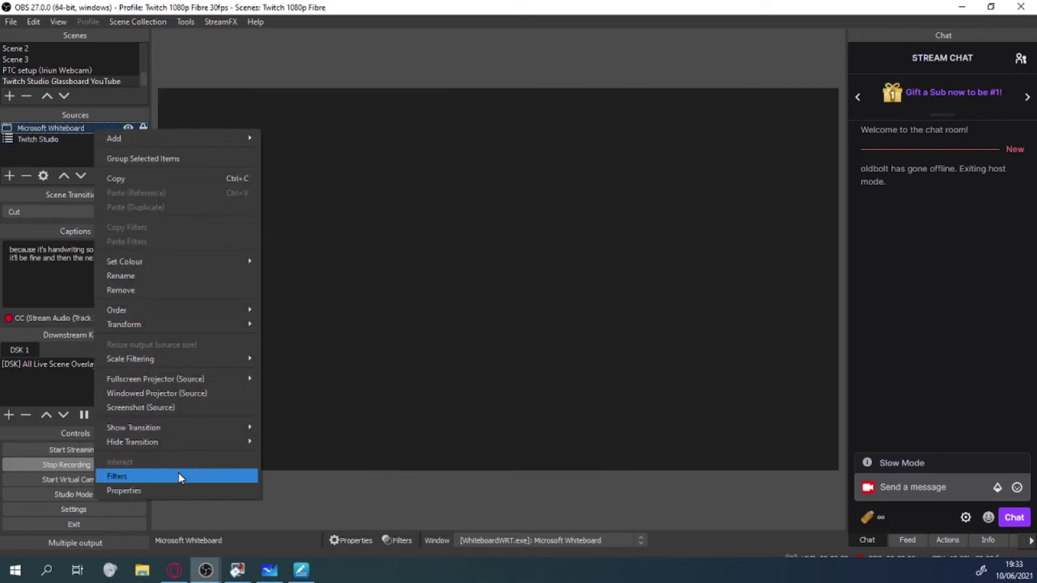
{"action": "left_click", "coordinate": [200, 475]}
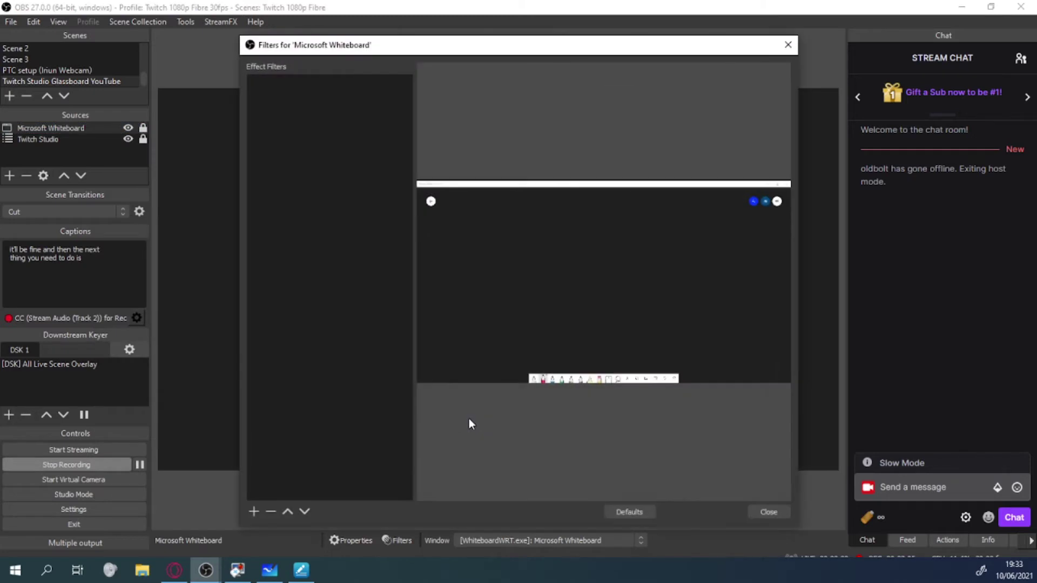
{"action": "left_click", "coordinate": [254, 511]}
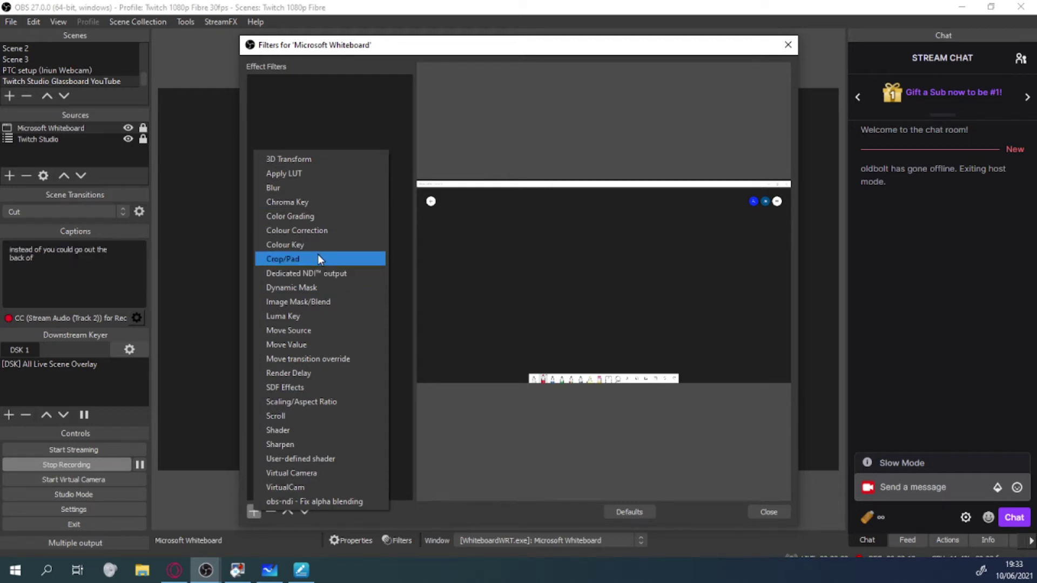
{"action": "left_click", "coordinate": [302, 317]}
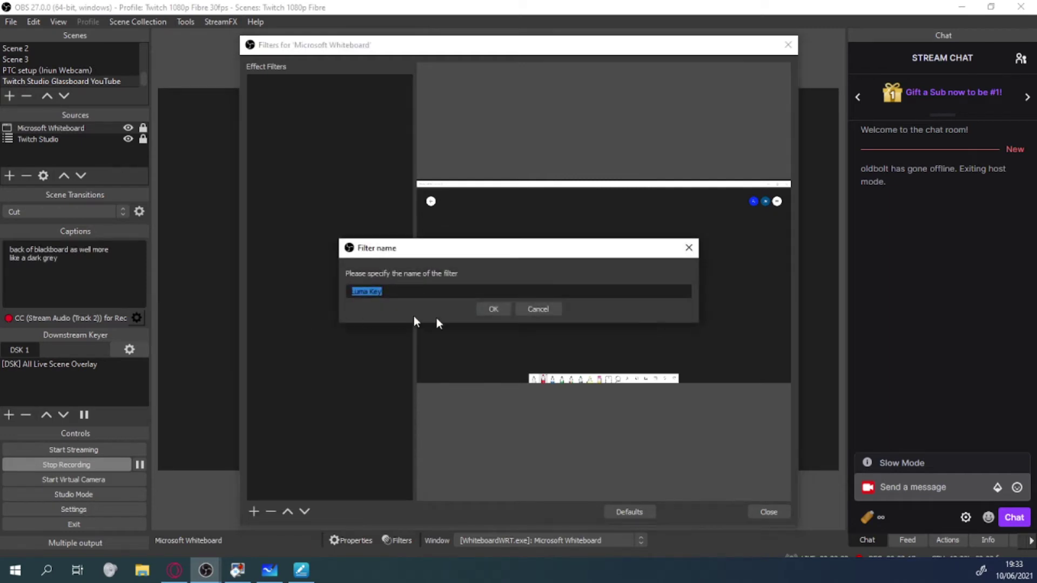
{"action": "left_click", "coordinate": [494, 311]}
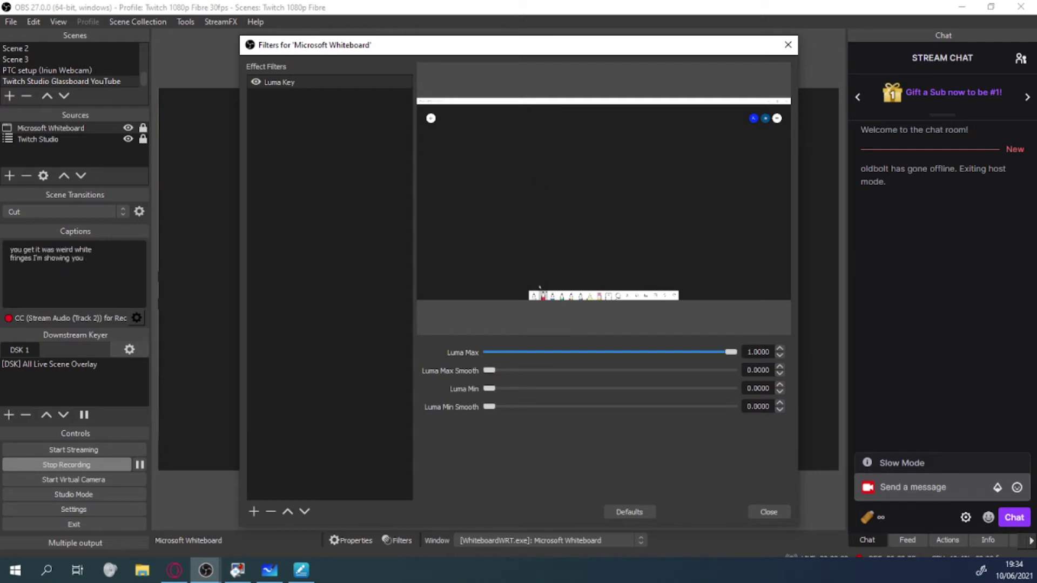
Step: Draw a red curve and raise Luma Min slightly so the dark background turns transparent
{"action": "left_click_drag", "start_coordinate": [594, 165], "coordinate": [637, 224]}
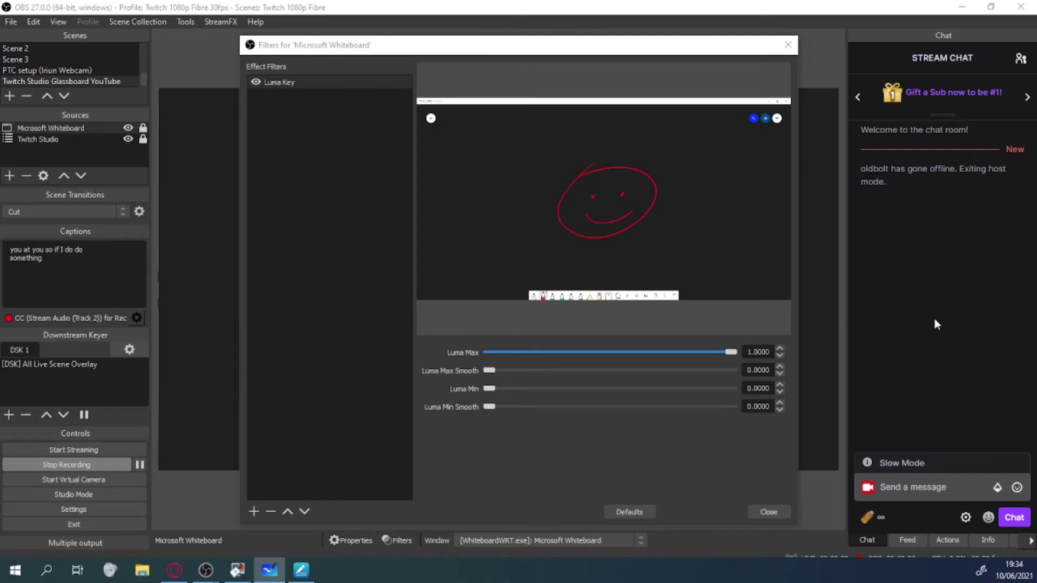
{"action": "mouse_move", "coordinate": [489, 388]}
{"action": "left_mouse_down"}
{"action": "mouse_move", "coordinate": [507, 394]}
{"action": "mouse_move", "coordinate": [482, 397]}
{"action": "left_mouse_up"}
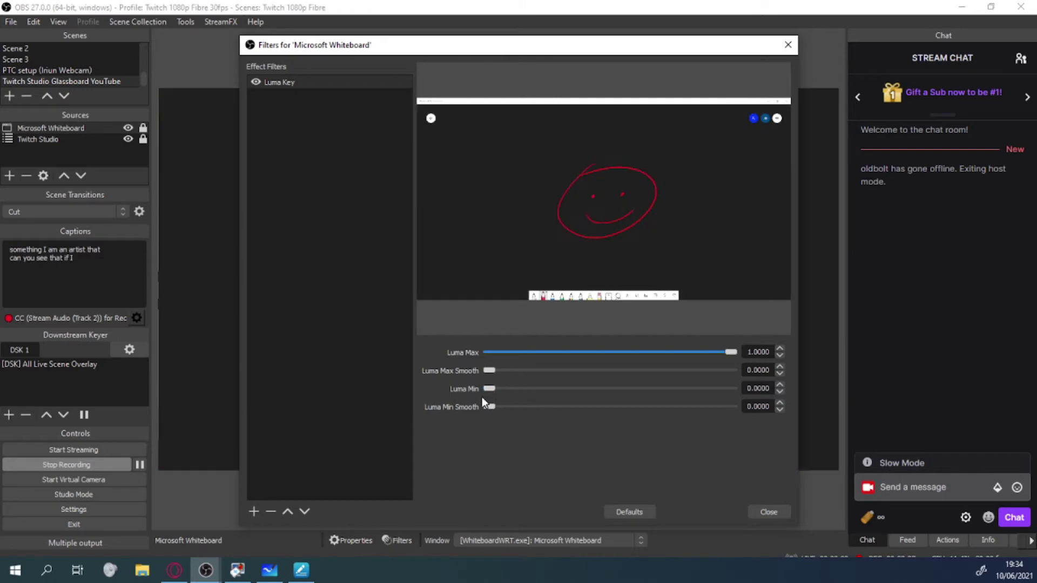
{"action": "left_click_drag", "start_coordinate": [517, 48], "coordinate": [714, 44]}
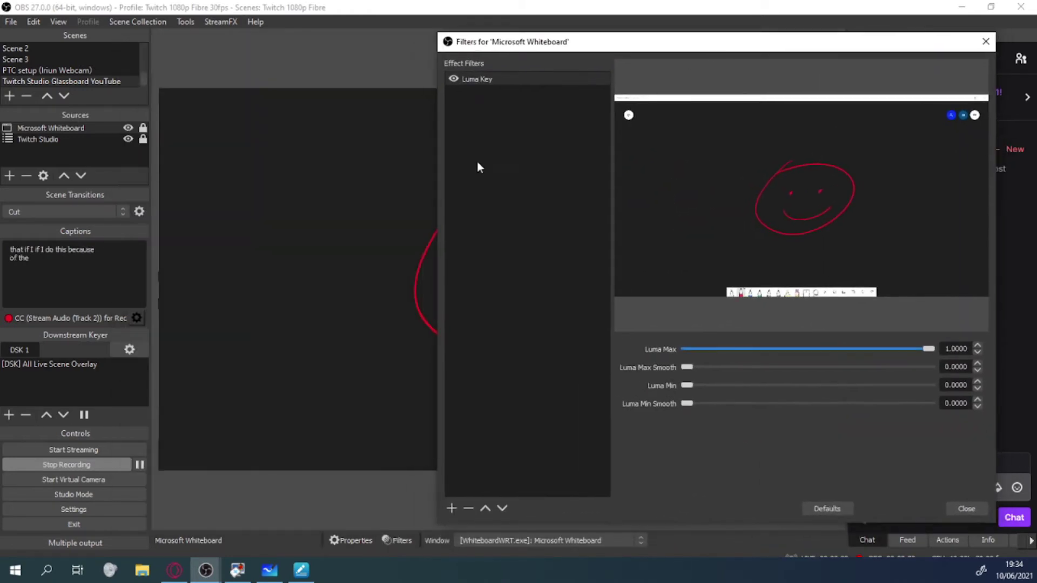
{"action": "left_click_drag", "start_coordinate": [435, 172], "coordinate": [680, 159]}
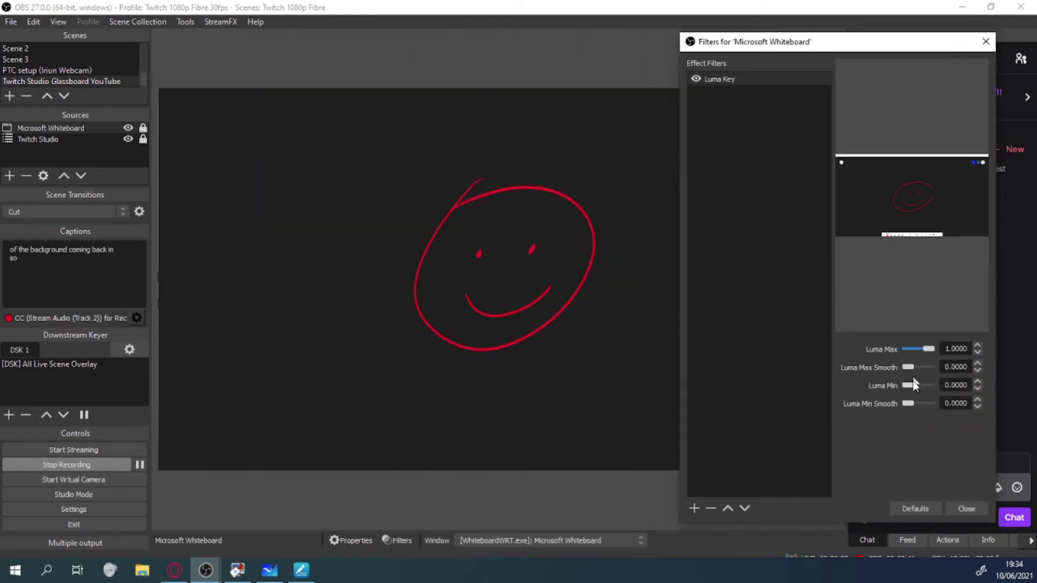
{"action": "left_click_drag", "start_coordinate": [905, 388], "coordinate": [905, 386]}
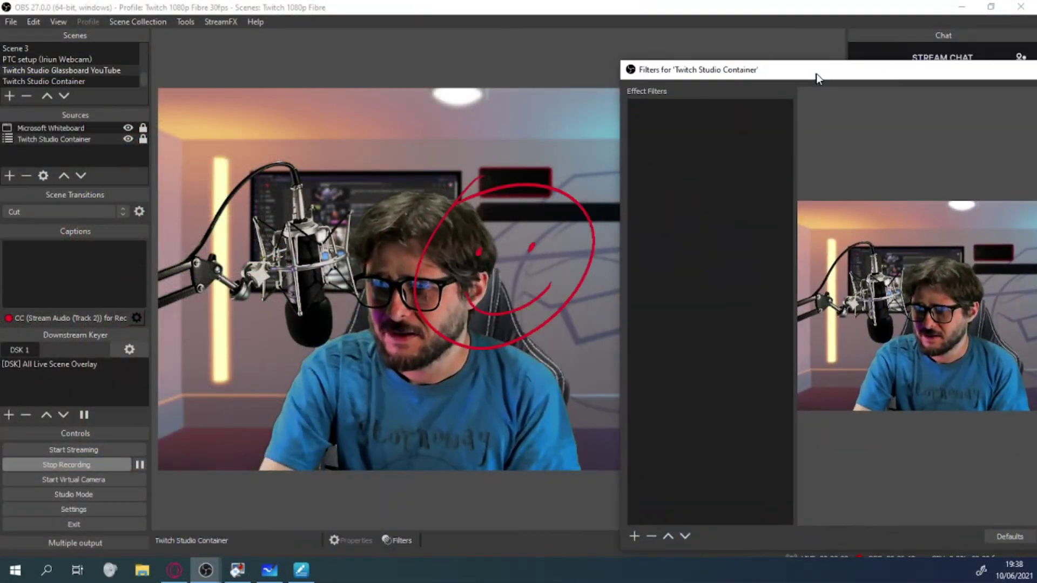
Step: Move the Twitch Studio Container's Filters window out of the way
{"action": "left_click_drag", "start_coordinate": [816, 79], "coordinate": [632, 45]}
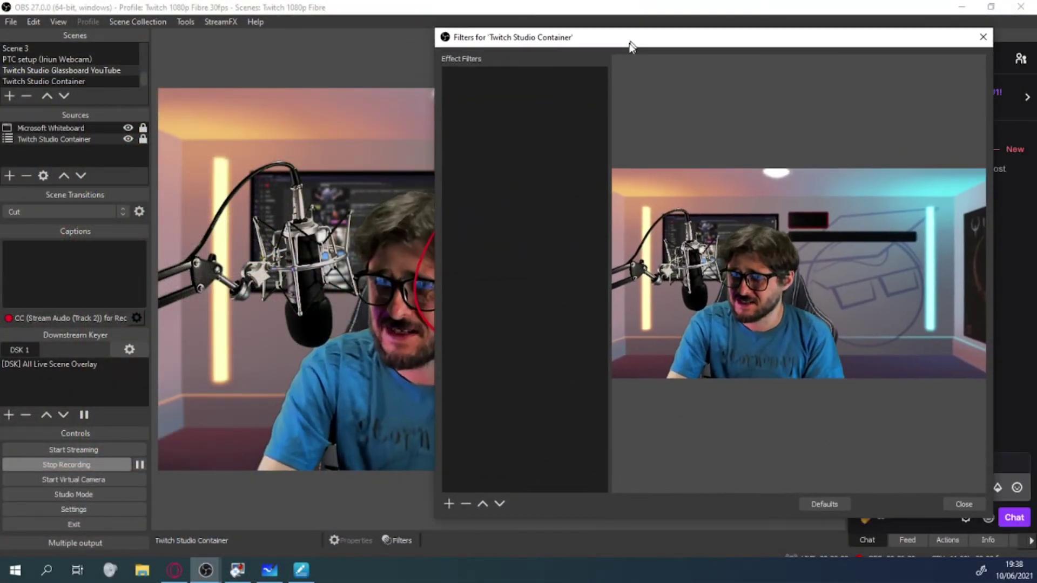
Step: Add Colour Correction to Twitch Studio Container, test darkening, and return brightness to 0
{"action": "left_click", "coordinate": [448, 503]}
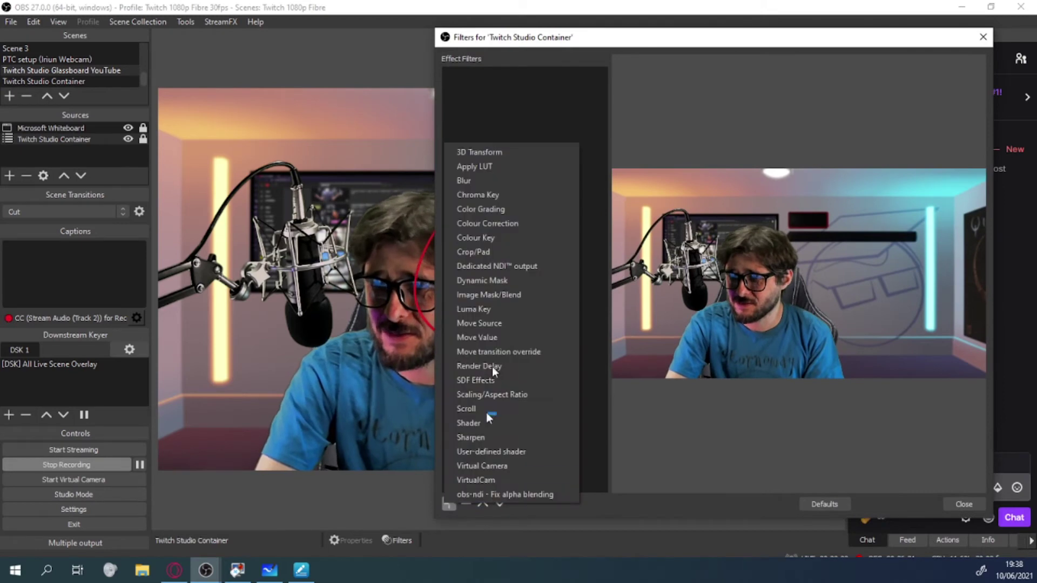
{"action": "left_click", "coordinate": [518, 223]}
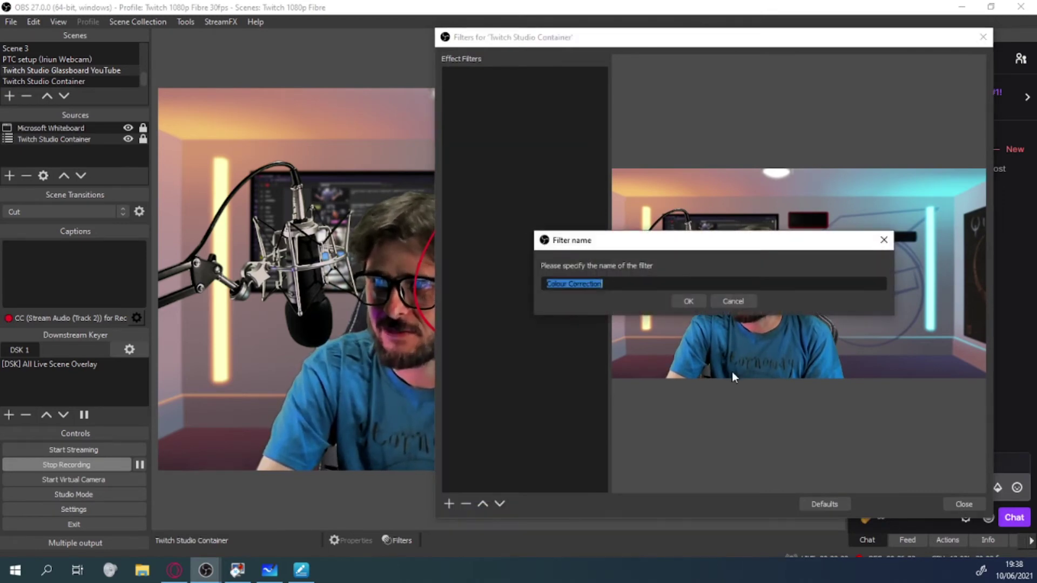
{"action": "left_click", "coordinate": [688, 301]}
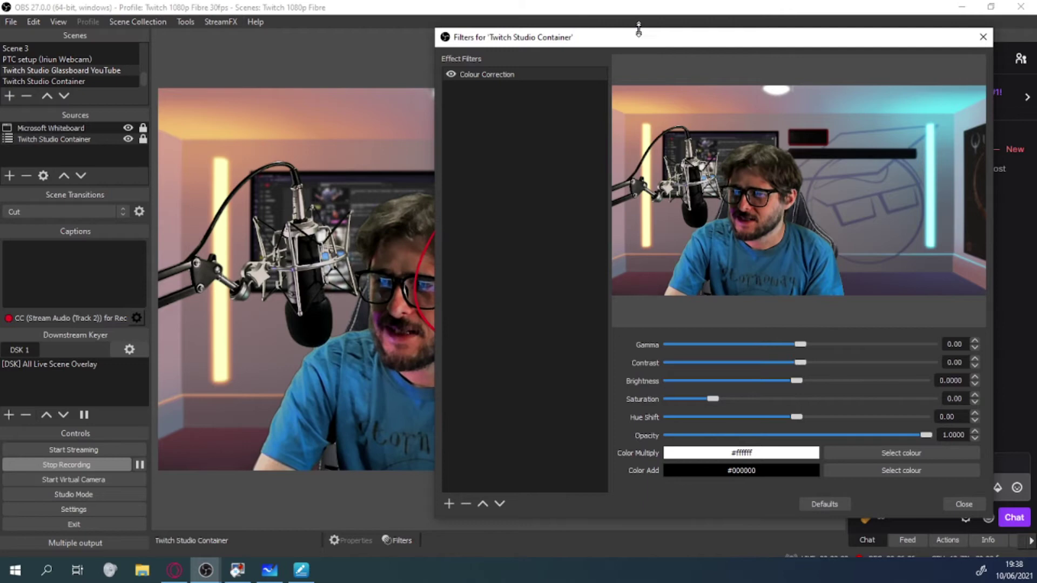
{"action": "left_click_drag", "start_coordinate": [646, 41], "coordinate": [694, 44]}
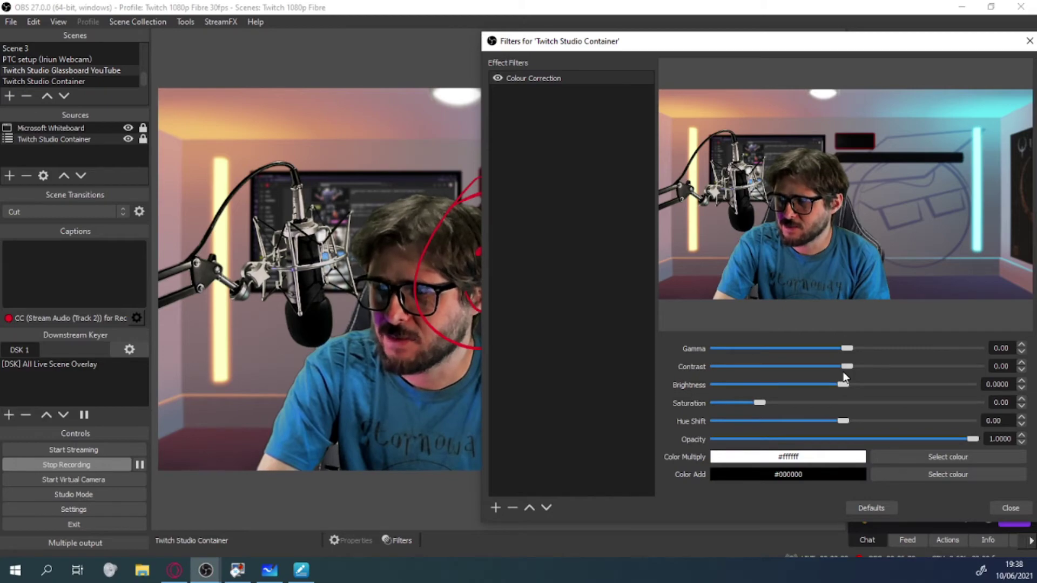
{"action": "left_click_drag", "start_coordinate": [844, 387], "coordinate": [822, 385]}
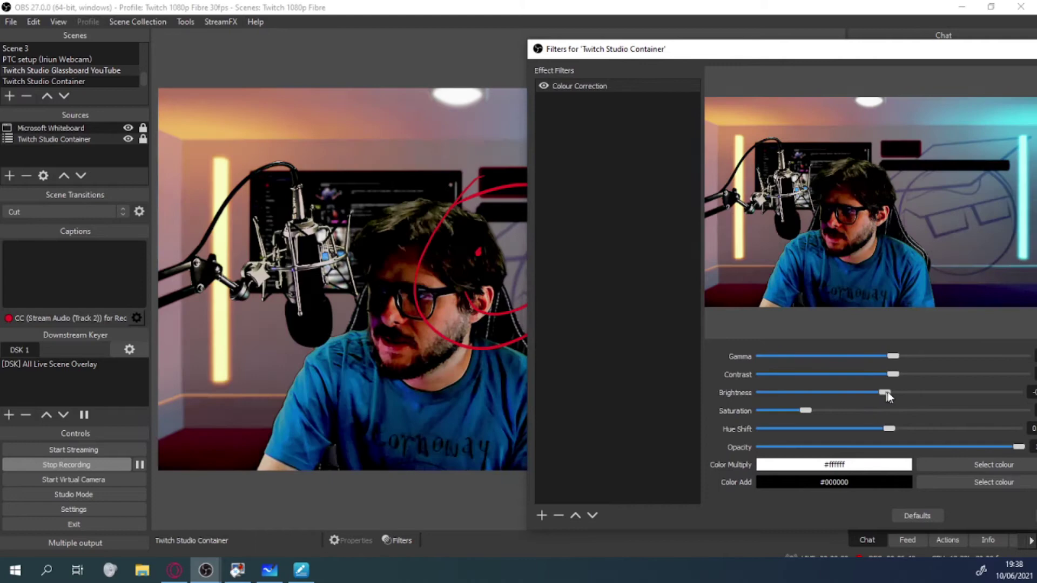
{"action": "left_click_drag", "start_coordinate": [886, 393], "coordinate": [886, 393]}
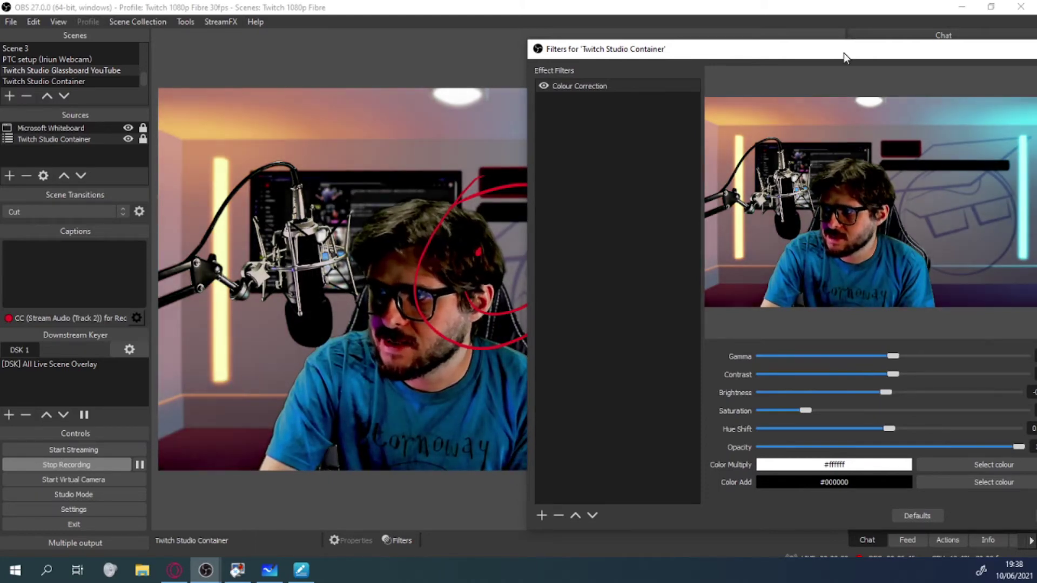
{"action": "left_click_drag", "start_coordinate": [844, 52], "coordinate": [766, 39]}
Step: Set the webcam's Colour Correction to gamma -0.49, contrast -1.05, brightness 0 and saturation -0.03
{"action": "double_click", "coordinate": [967, 378]}
{"action": "type", "text": "0"}
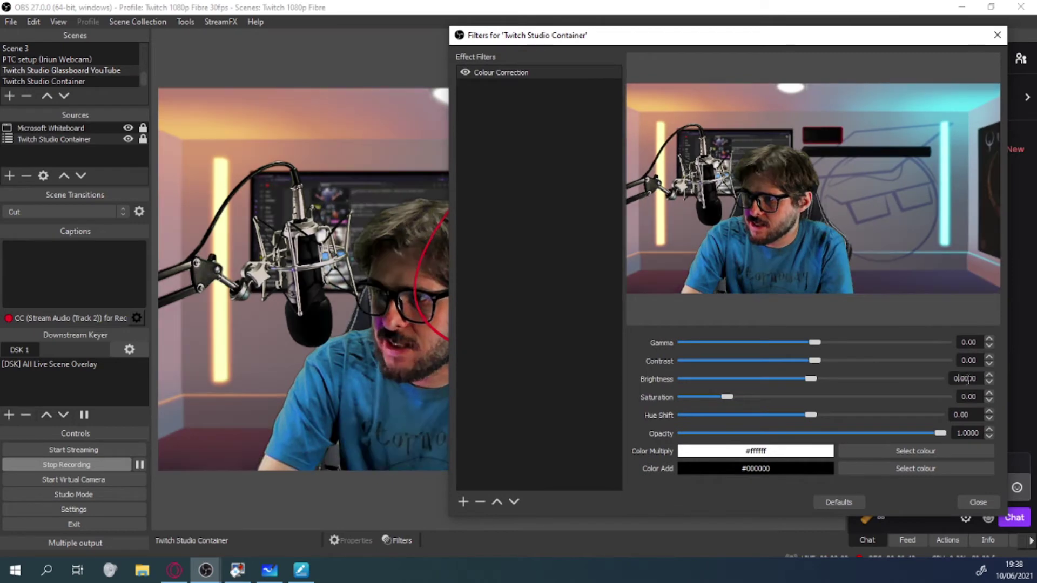
{"action": "left_click_drag", "start_coordinate": [815, 361], "coordinate": [800, 344]}
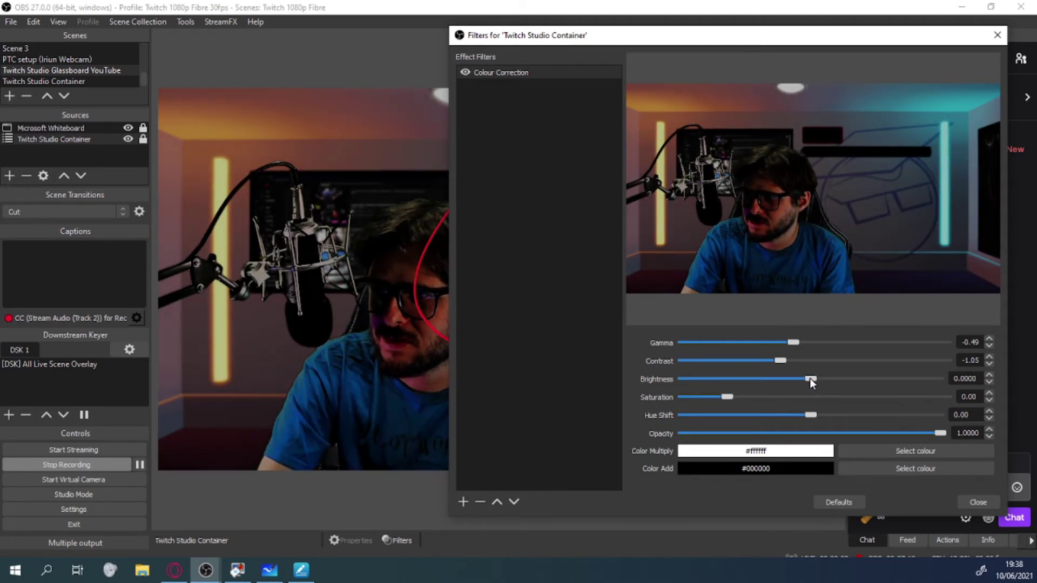
{"action": "left_click_drag", "start_coordinate": [809, 378], "coordinate": [808, 378]}
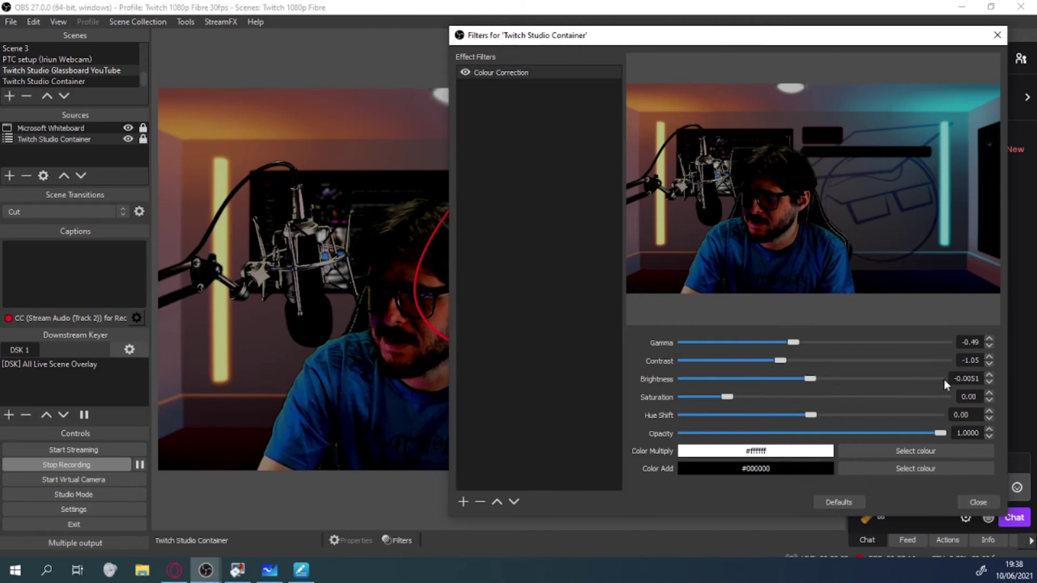
{"action": "left_click", "coordinate": [965, 379]}
{"action": "type", "text": "00"}
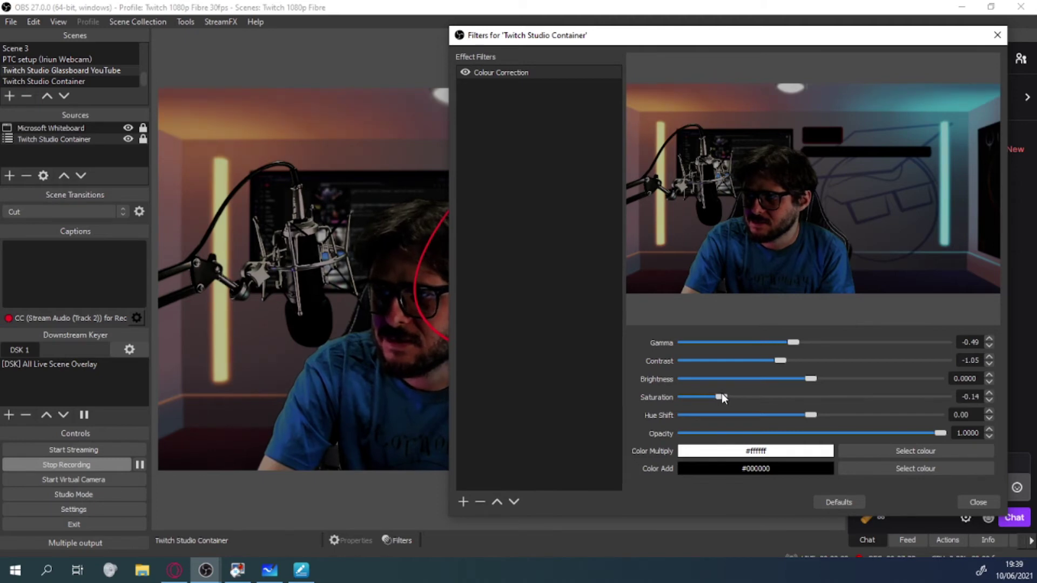
{"action": "mouse_move", "coordinate": [722, 394]}
{"action": "left_mouse_down"}
{"action": "mouse_move", "coordinate": [736, 394]}
{"action": "mouse_move", "coordinate": [720, 400]}
{"action": "left_mouse_up"}
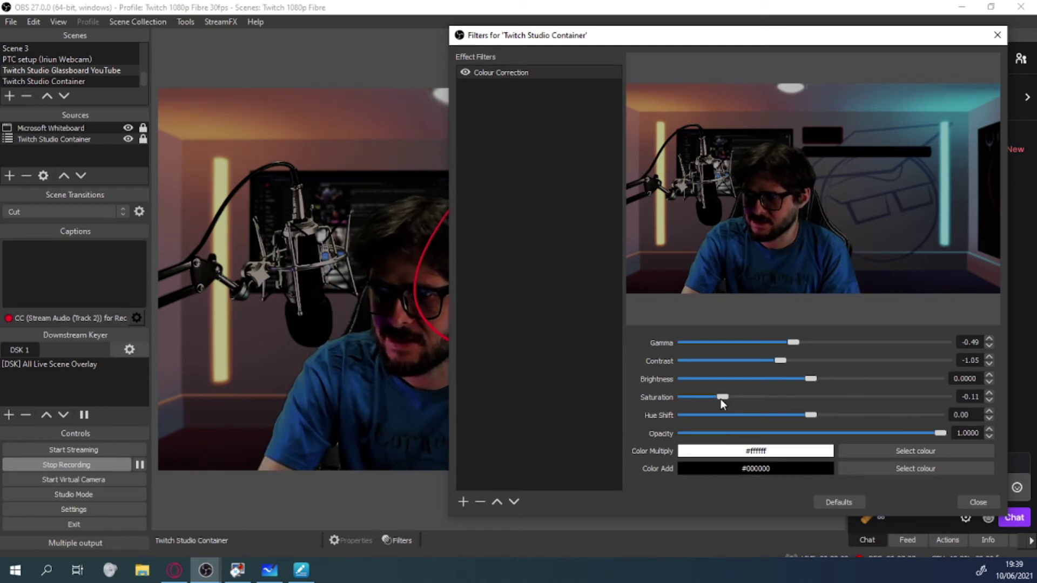
{"action": "left_click_drag", "start_coordinate": [721, 399], "coordinate": [992, 400]}
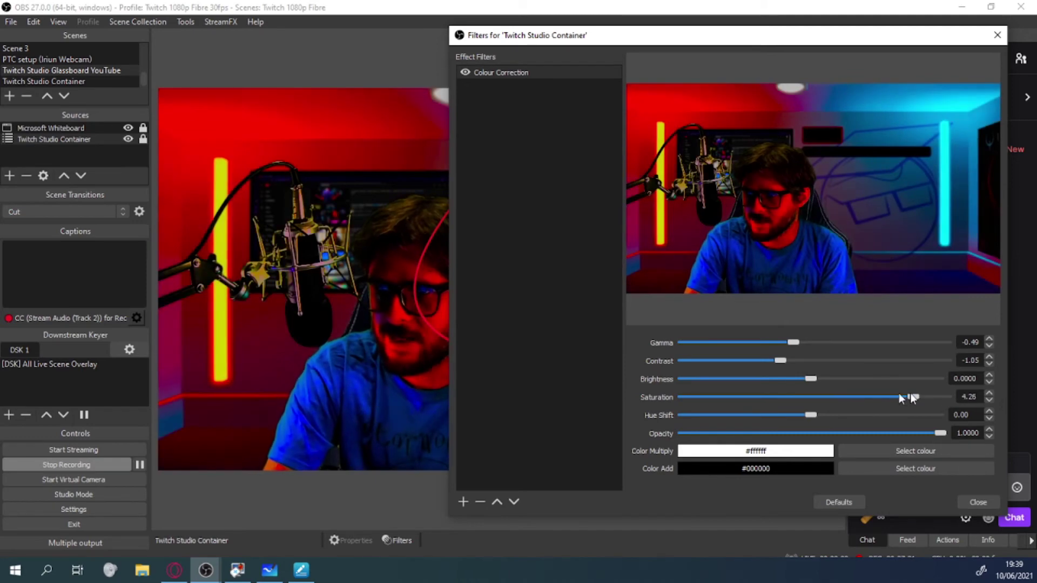
{"action": "left_click_drag", "start_coordinate": [901, 398], "coordinate": [732, 402]}
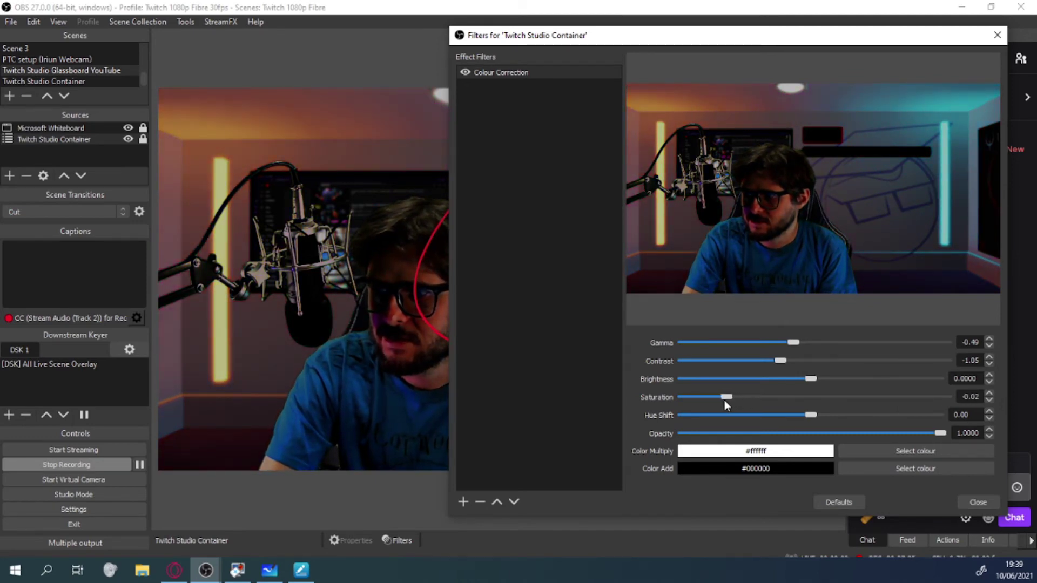
{"action": "left_click", "coordinate": [978, 501]}
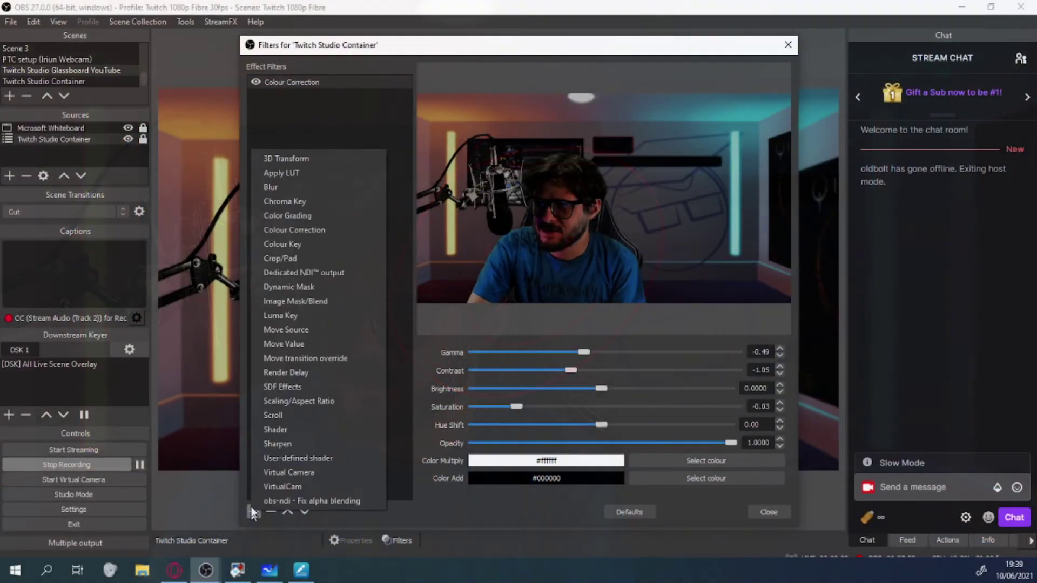
Step: Add a Dual Filtering Blur filter of size 3.00 to the Twitch Studio Container webcam
{"action": "left_click", "coordinate": [296, 187]}
{"action": "left_click", "coordinate": [493, 311]}
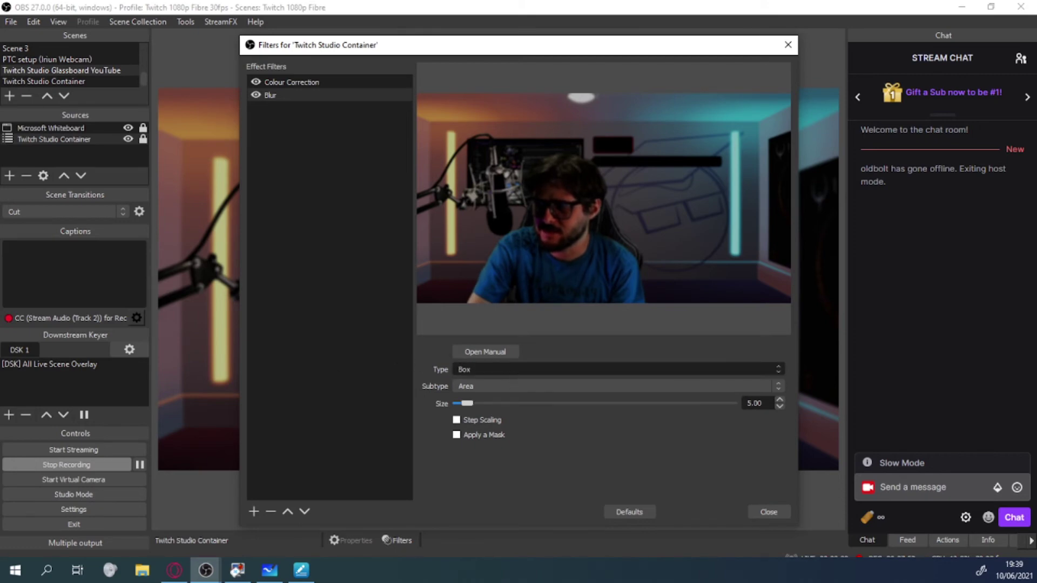
{"action": "key", "text": "d"}
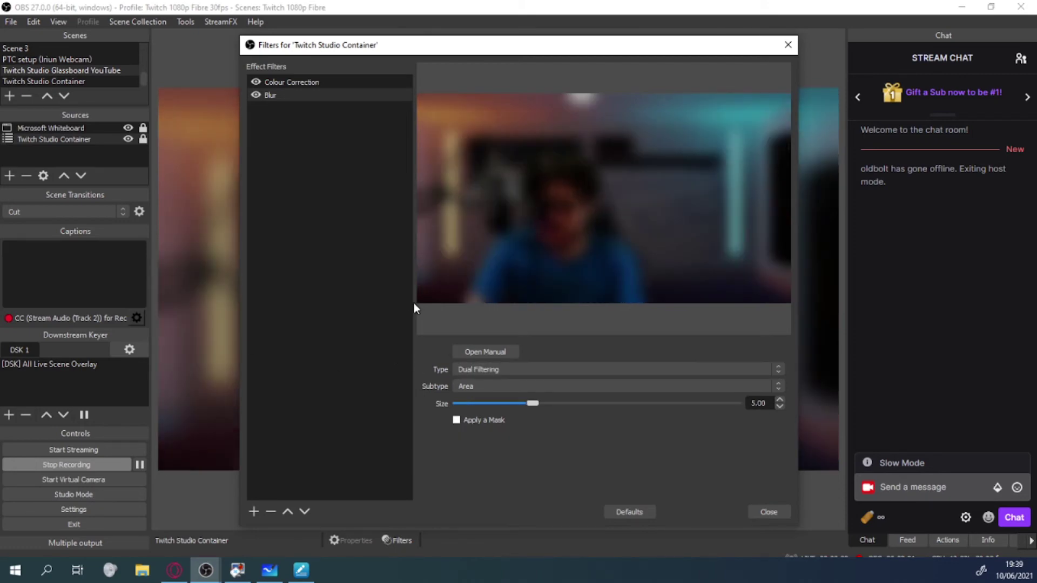
{"action": "left_click_drag", "start_coordinate": [549, 63], "coordinate": [1036, 77]}
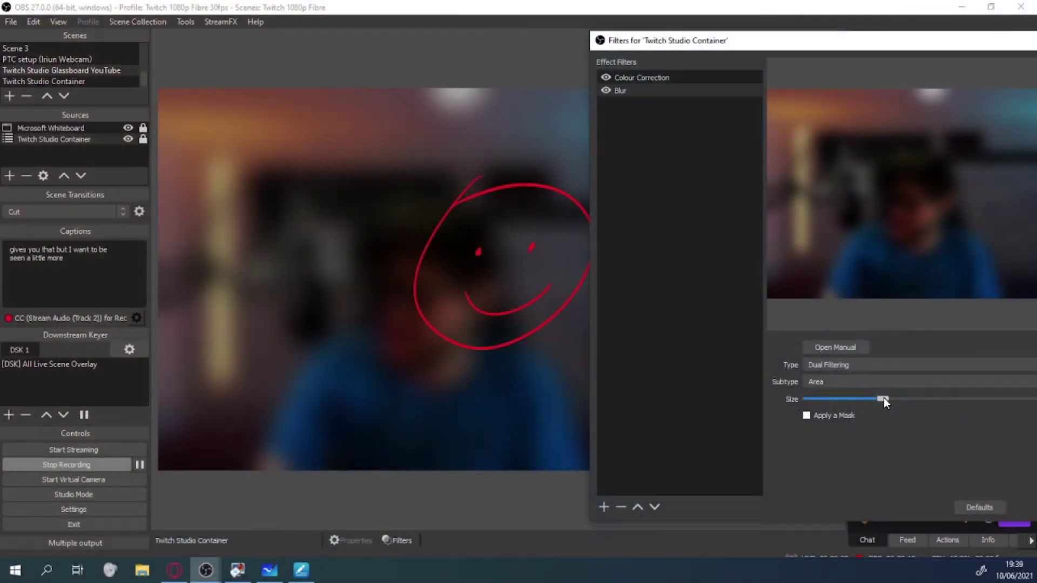
{"action": "left_click_drag", "start_coordinate": [878, 399], "coordinate": [846, 398]}
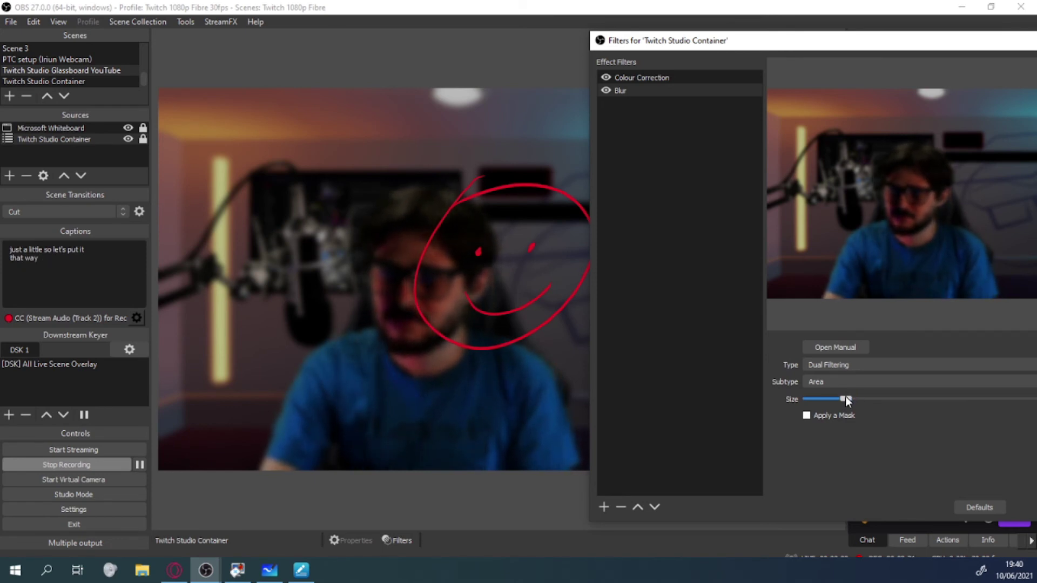
{"action": "left_click_drag", "start_coordinate": [870, 40], "coordinate": [755, 38]}
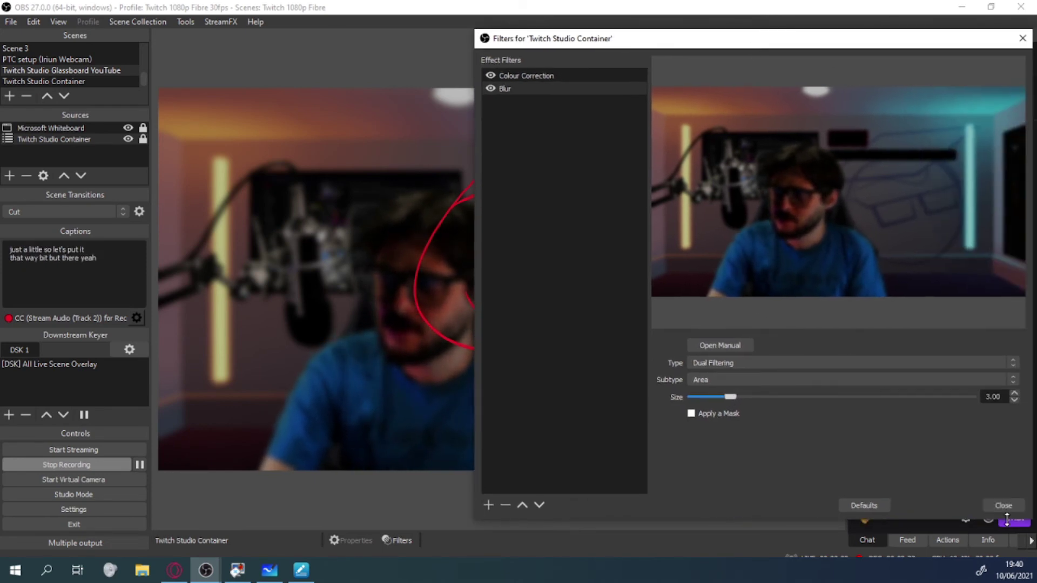
{"action": "left_click", "coordinate": [1004, 505]}
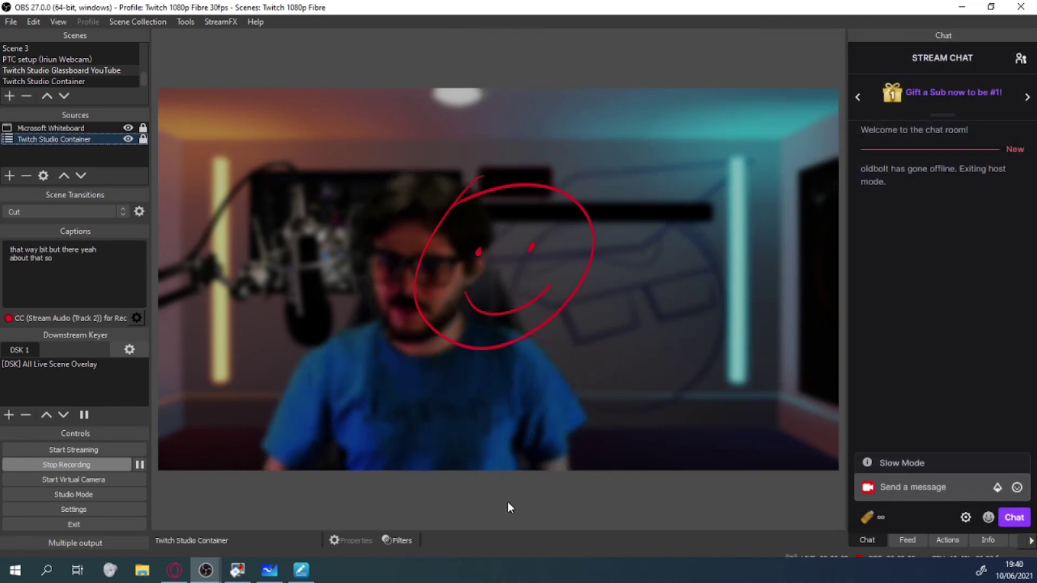